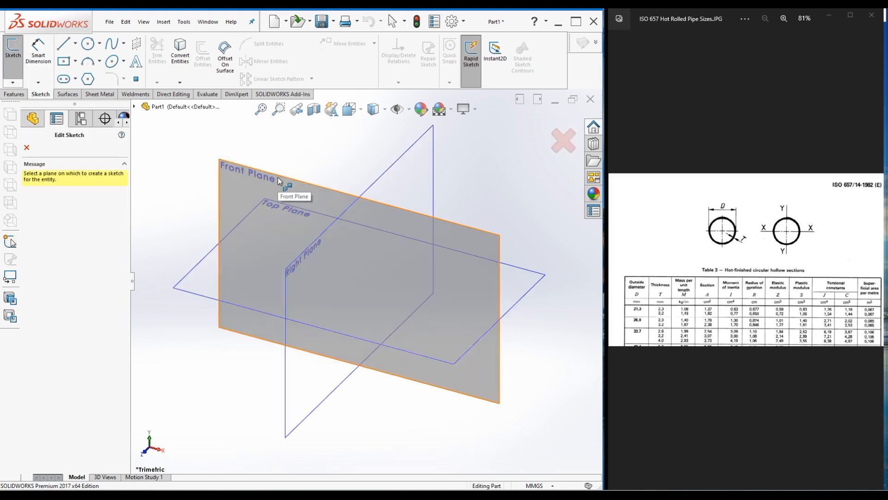
Step: Start a sketch on the Front Plane and draw a circle of about 29.3 mm radius centred on the origin
click(277, 176)
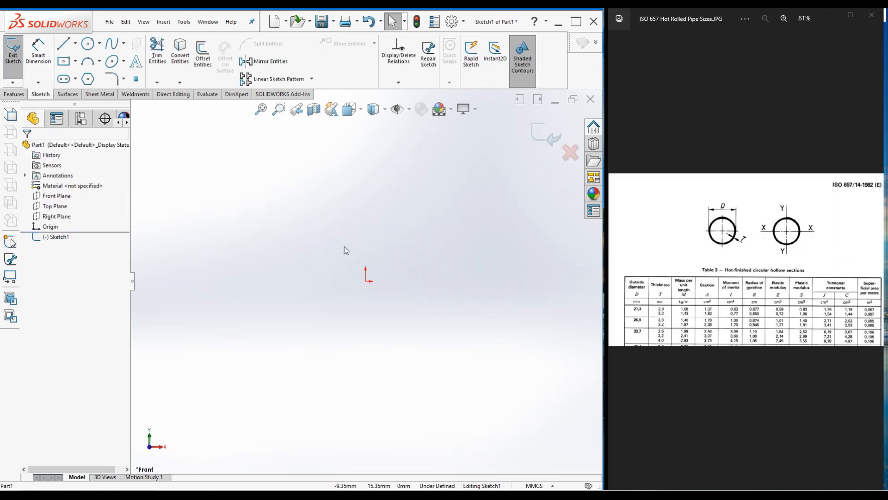
click(88, 44)
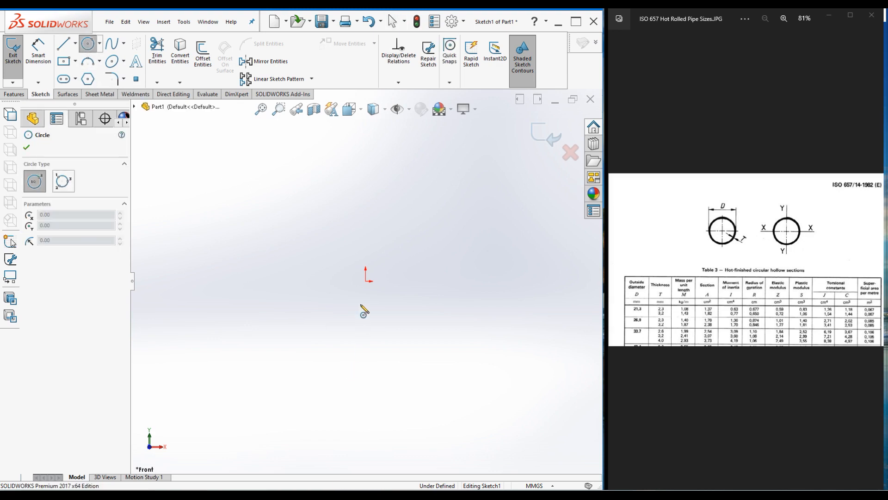
click(365, 280)
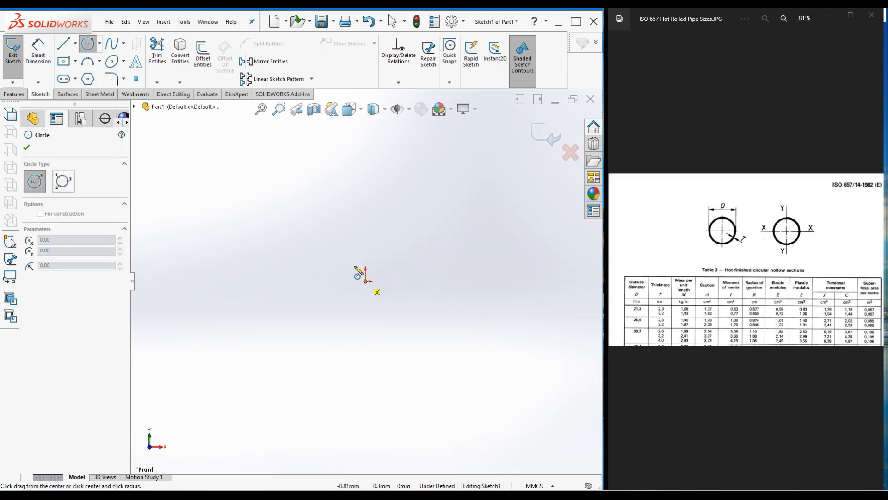
click(321, 232)
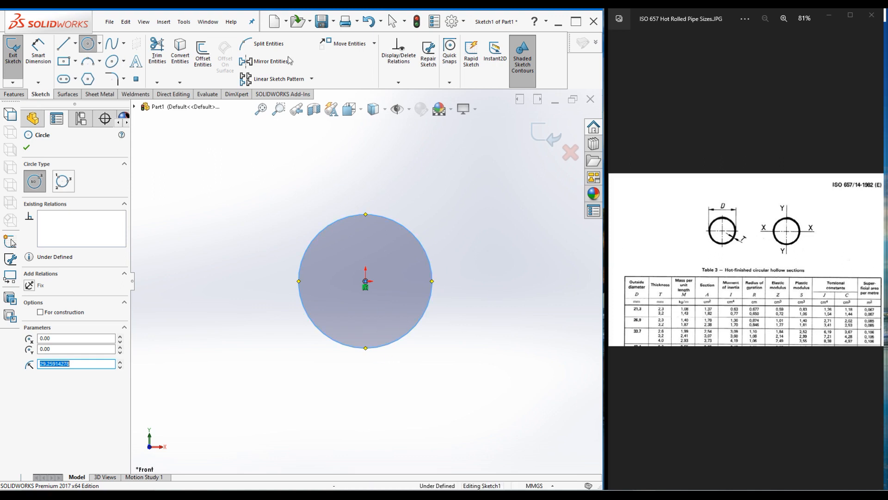
Step: Dimension the circle's diameter as 21.3 mm
click(38, 48)
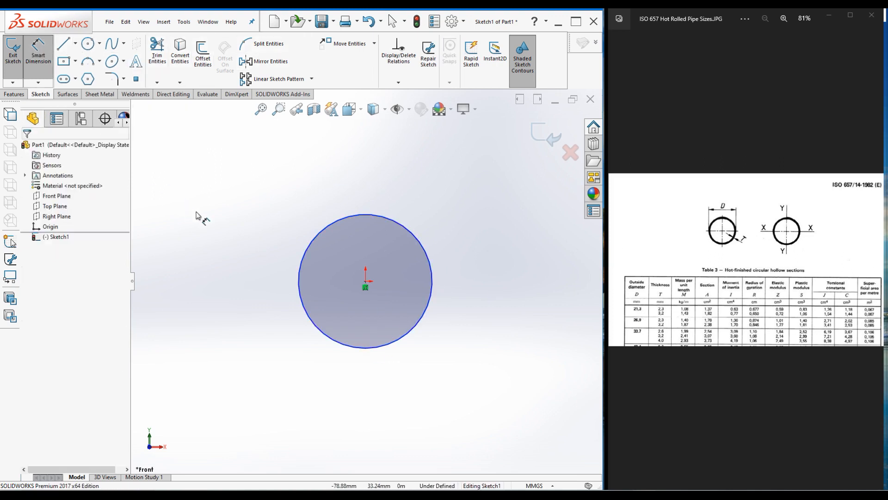
click(304, 259)
click(271, 257)
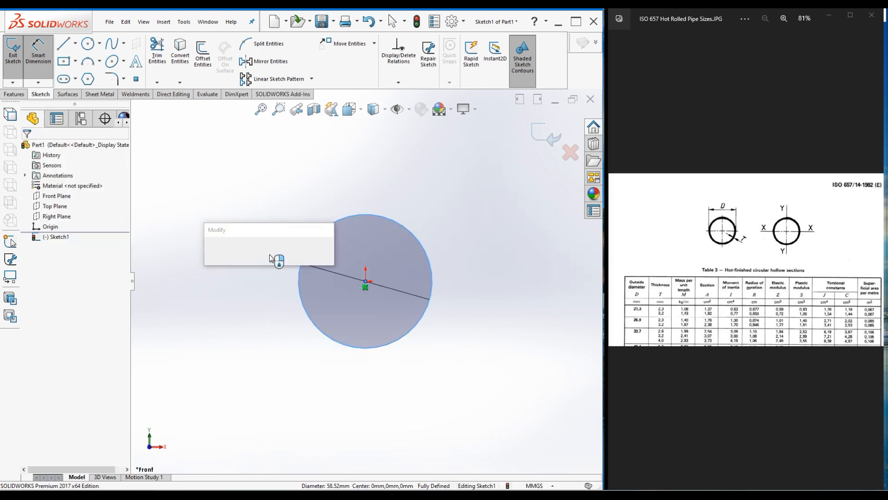
text(21.3)
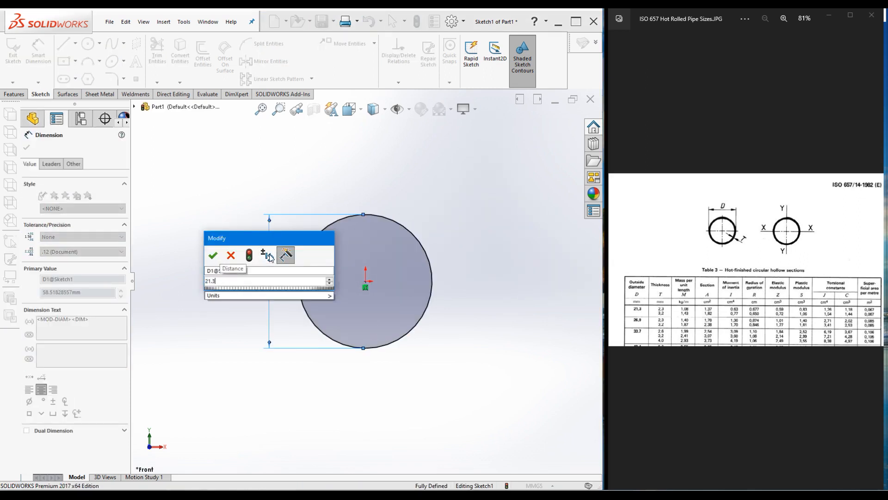
key(Return)
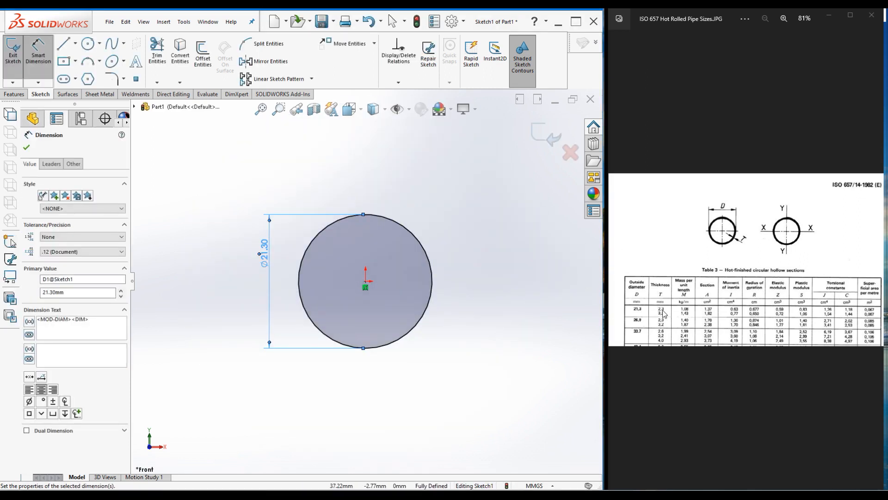
Step: Offset the circle inward by 2.3 mm to form the pipe's inner wall
click(203, 59)
click(395, 227)
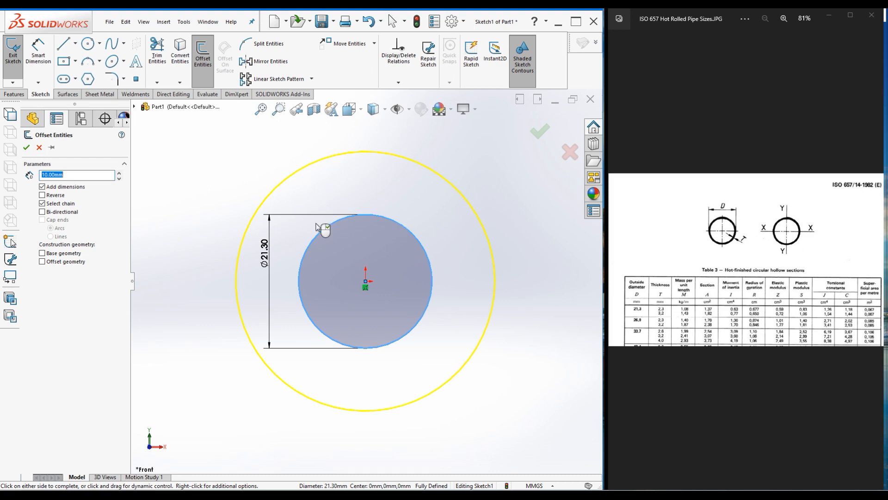
click(42, 195)
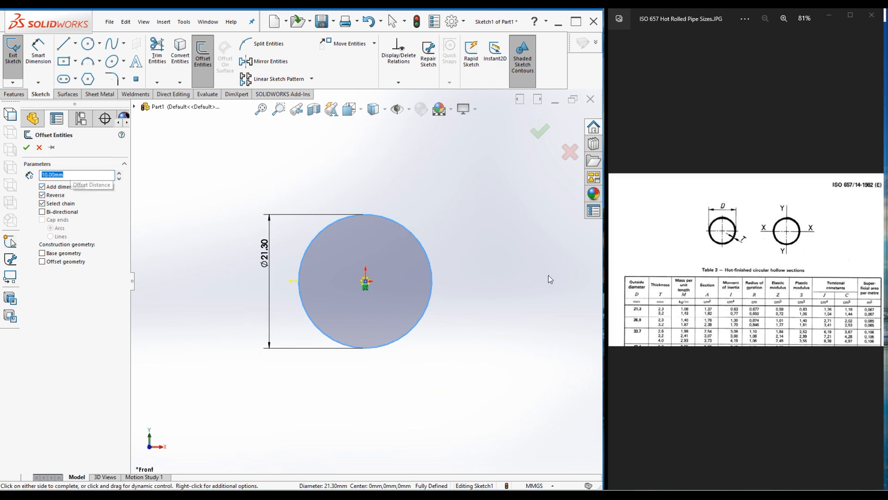
text(2)
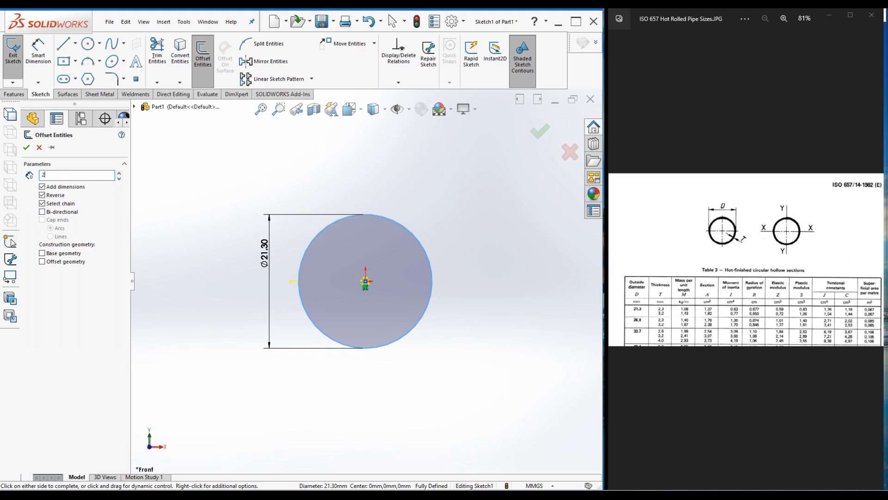
click(355, 279)
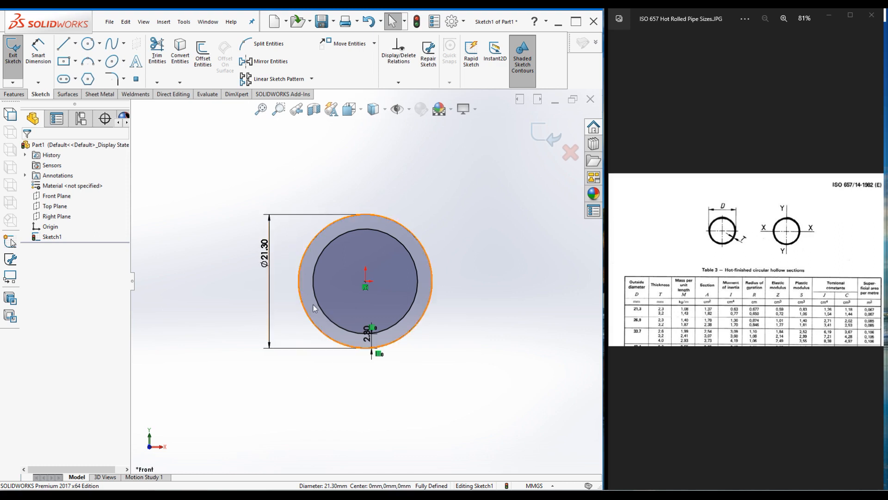
Step: Rename the outer diameter dimension to OD and the wall thickness dimension to TK
click(264, 255)
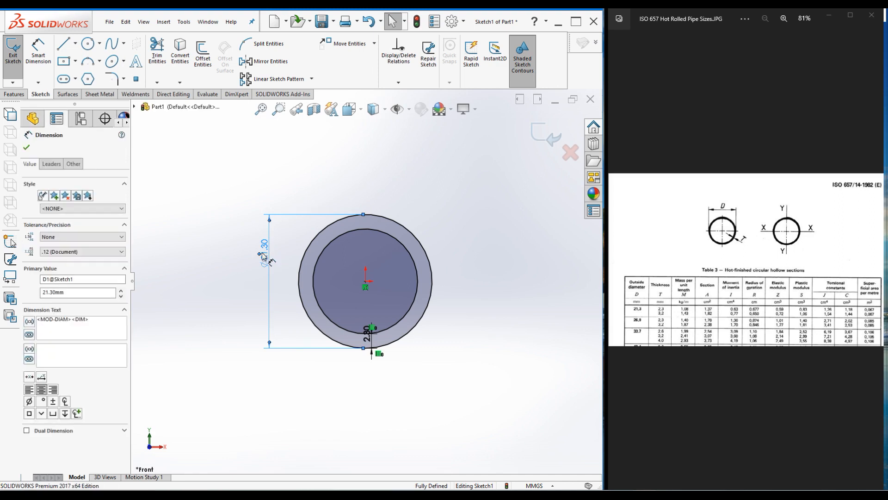
double_click(76, 279)
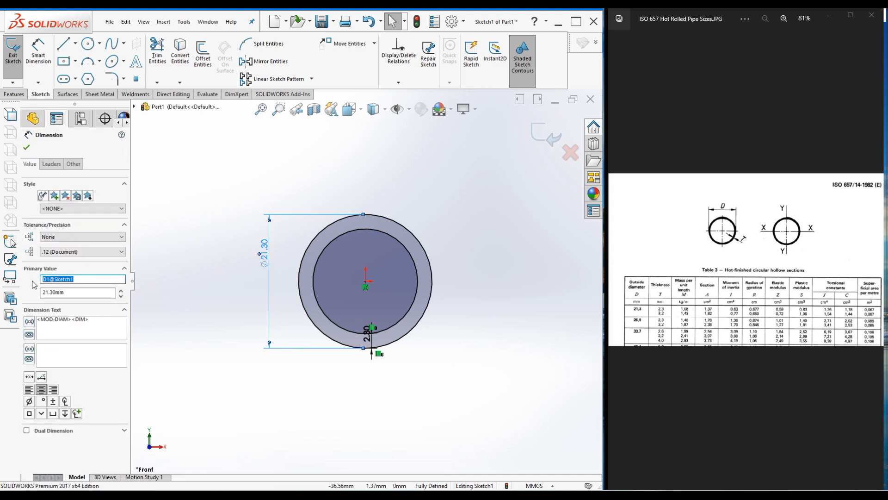
text(OD)
key(Return)
click(368, 335)
triple_click(75, 280)
text(TK)
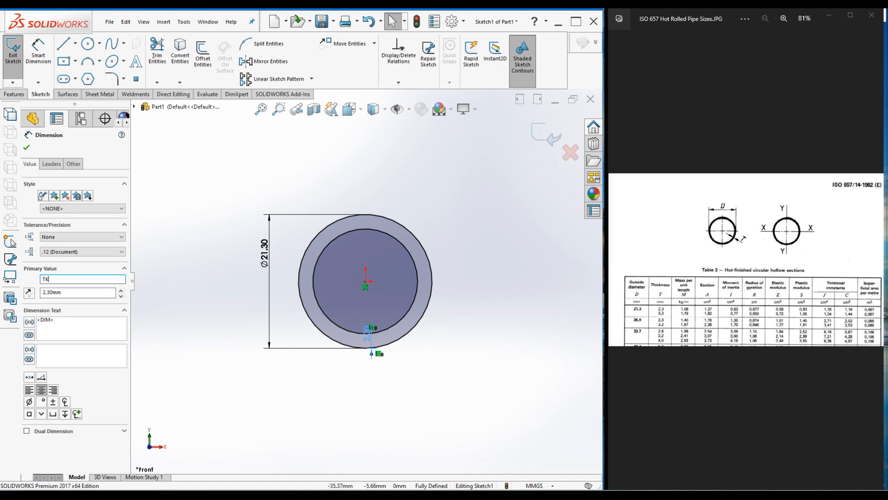
click(190, 347)
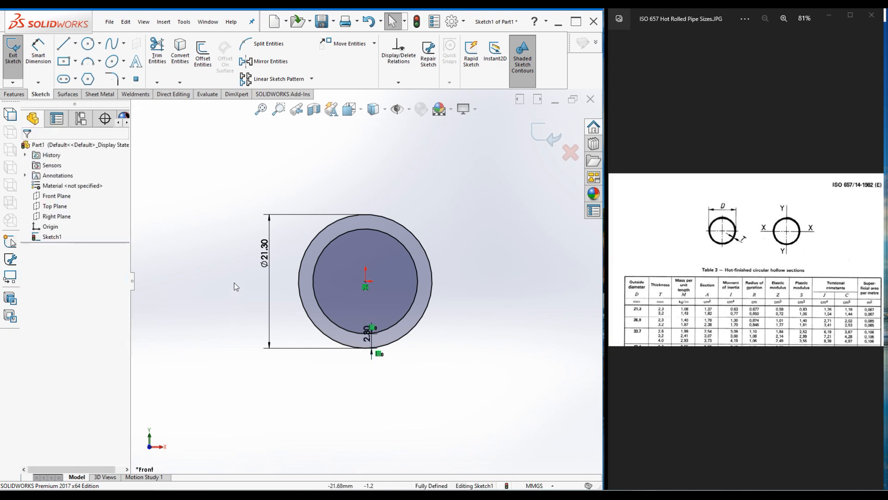
Step: Reposition the diameter and wall thickness dimensions clear of the circles, and exit the sketch
click(265, 265)
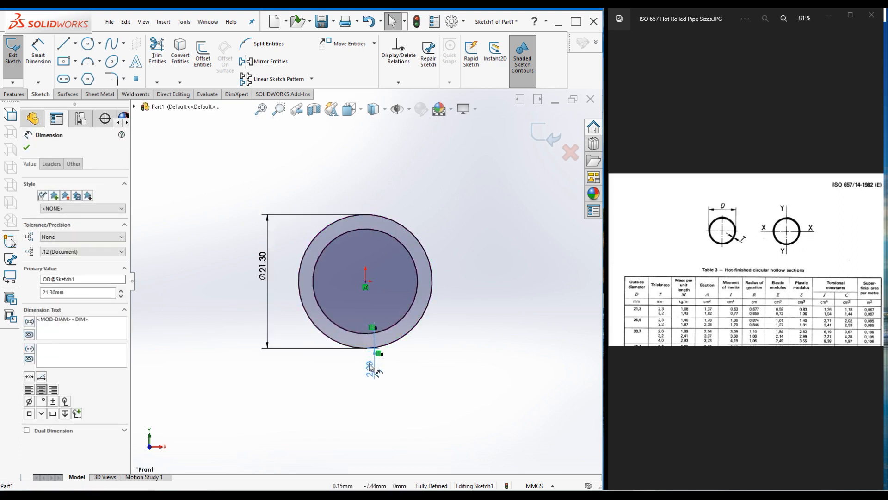
click(361, 377)
click(543, 133)
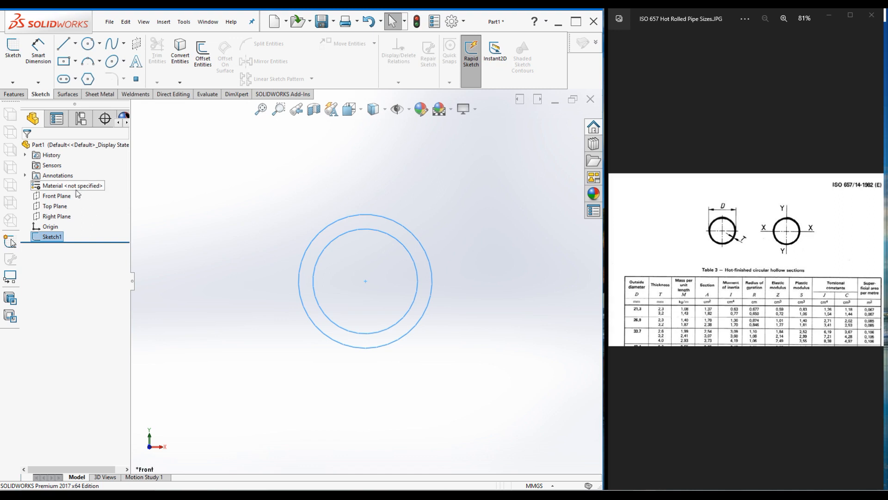
Step: Show the part's feature dimensions, and set up a configuration table for the OD dimension with TK added
right_click(55, 175)
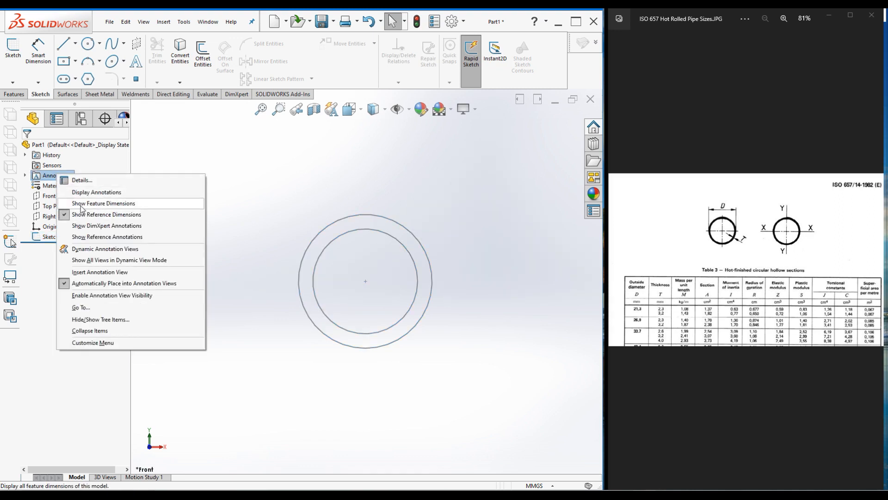
click(81, 206)
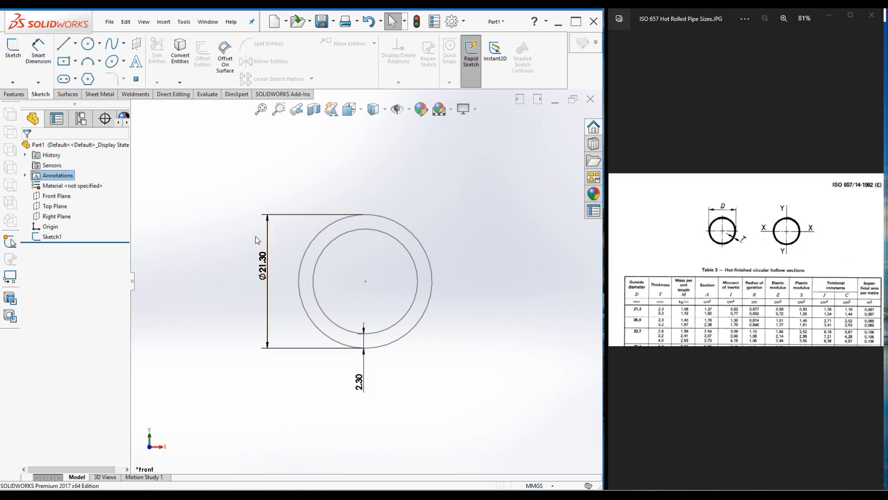
right_click(264, 272)
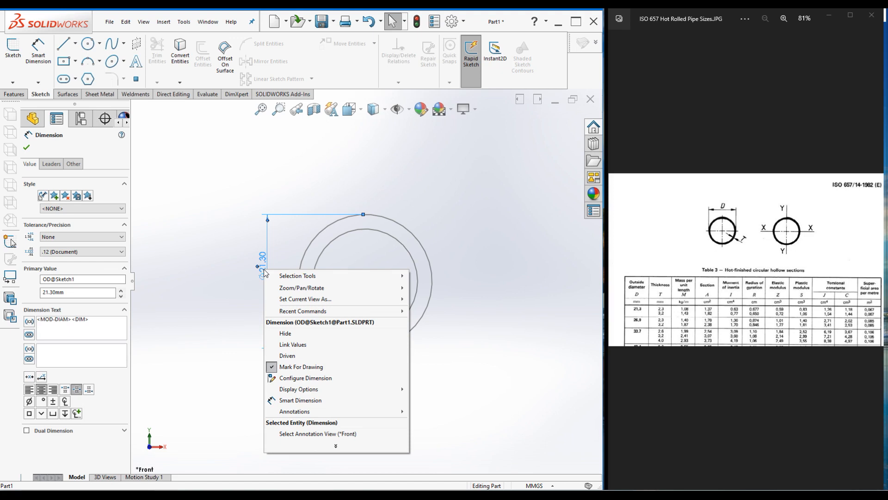
click(289, 379)
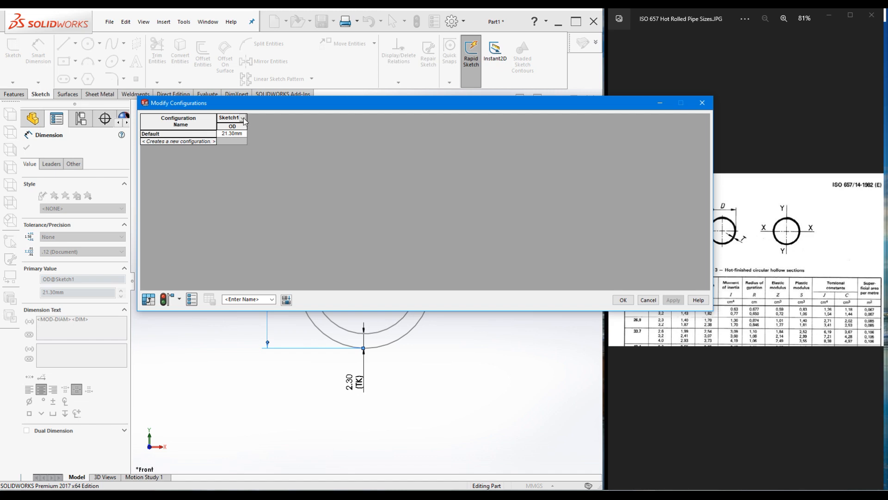
click(242, 118)
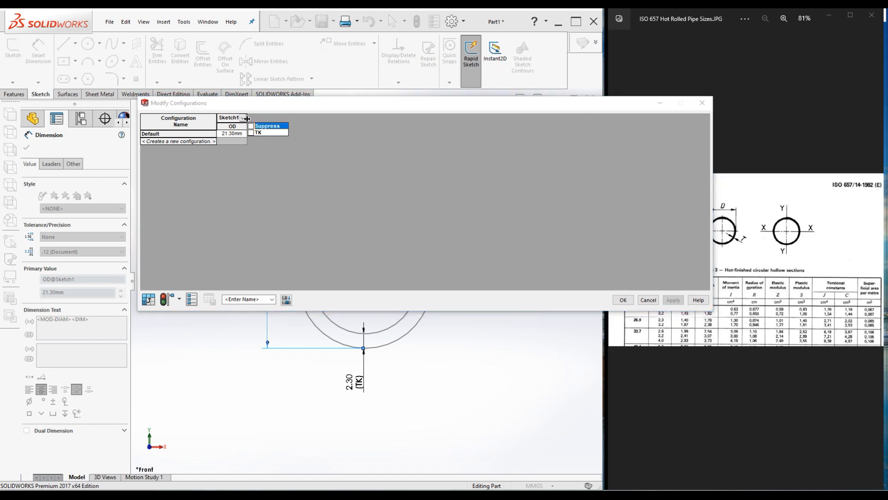
click(251, 134)
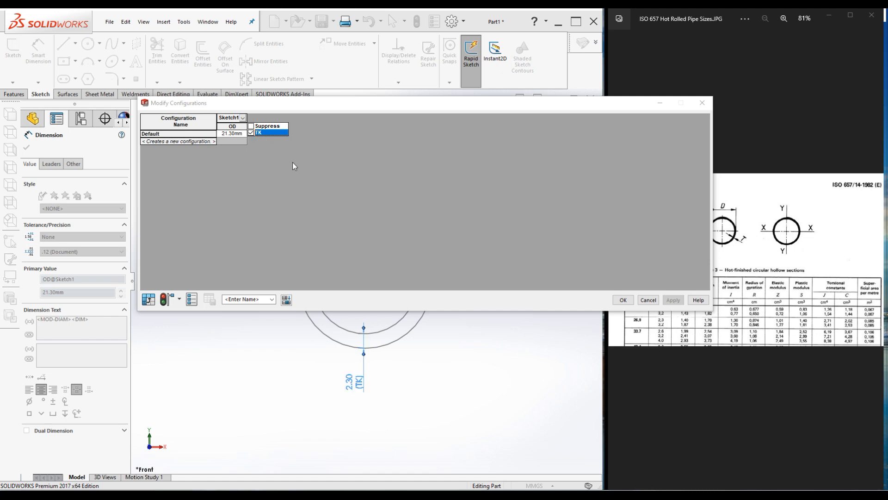
click(439, 165)
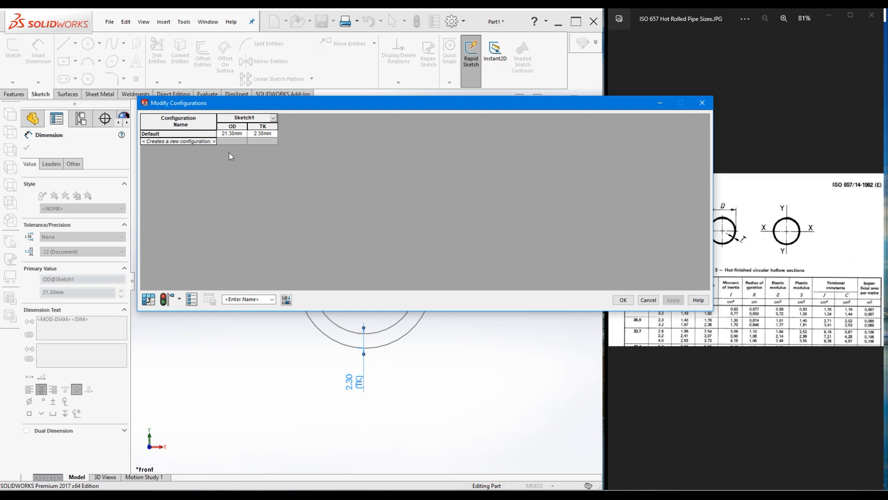
Step: Rename the Default configuration to "CHC 21.3OD"
right_click(158, 133)
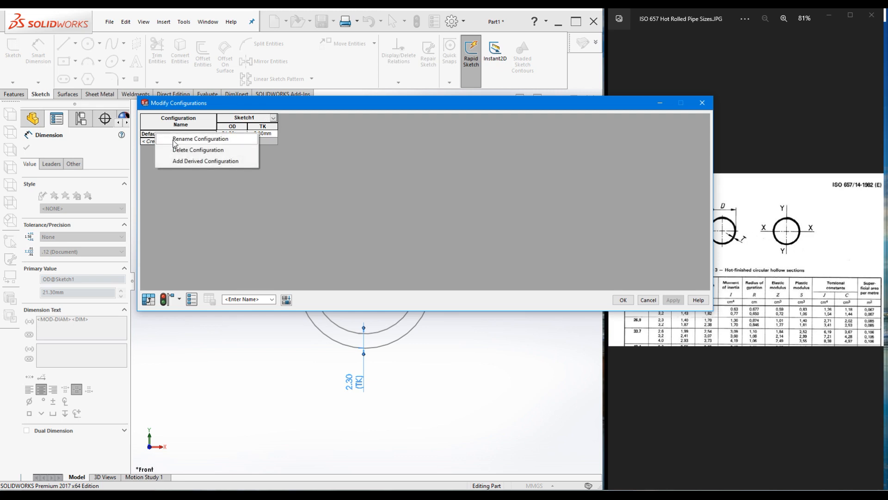
click(175, 139)
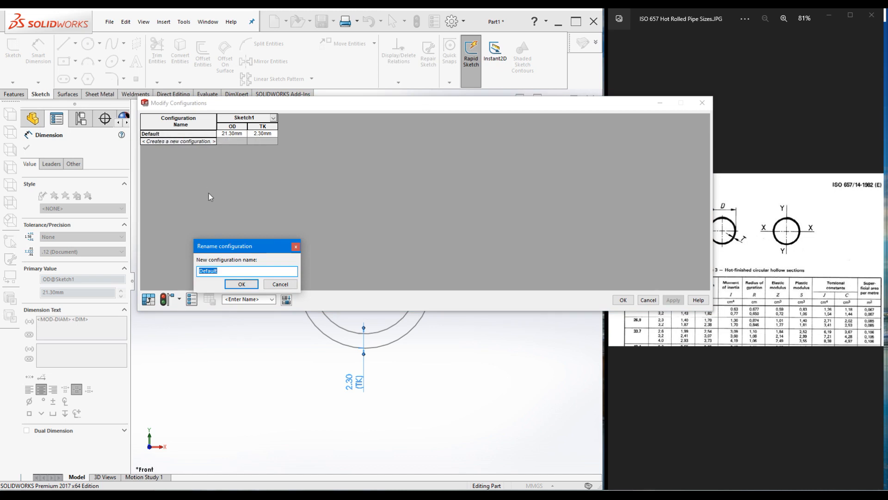
text(CHC 21.3OD)
click(242, 284)
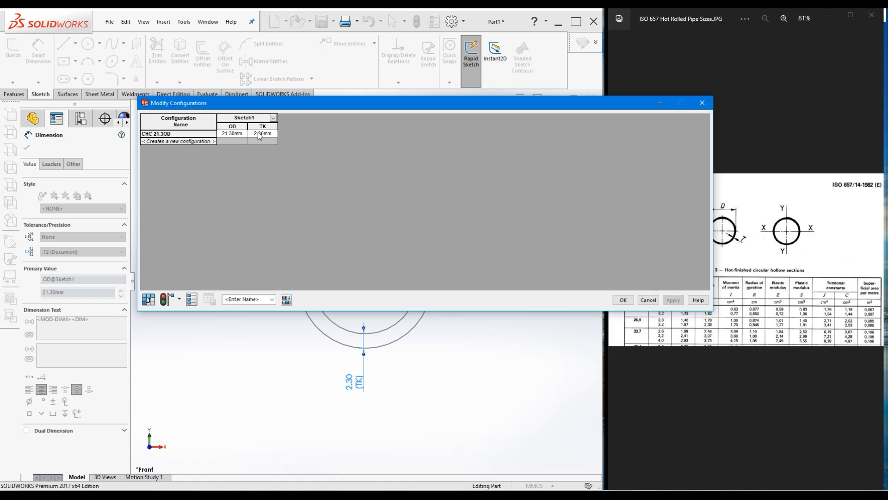
Step: Add a second configuration named CHS and set its TK to 3.2 mm
drag(409, 106, 349, 84)
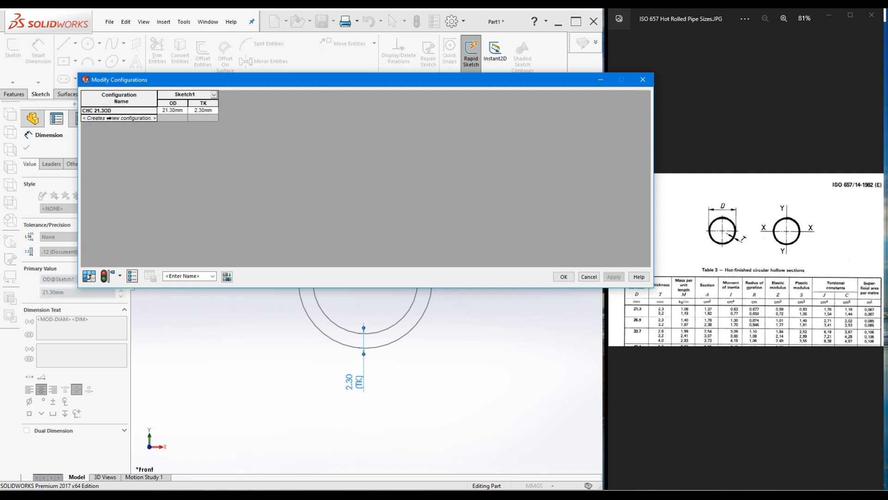
click(109, 118)
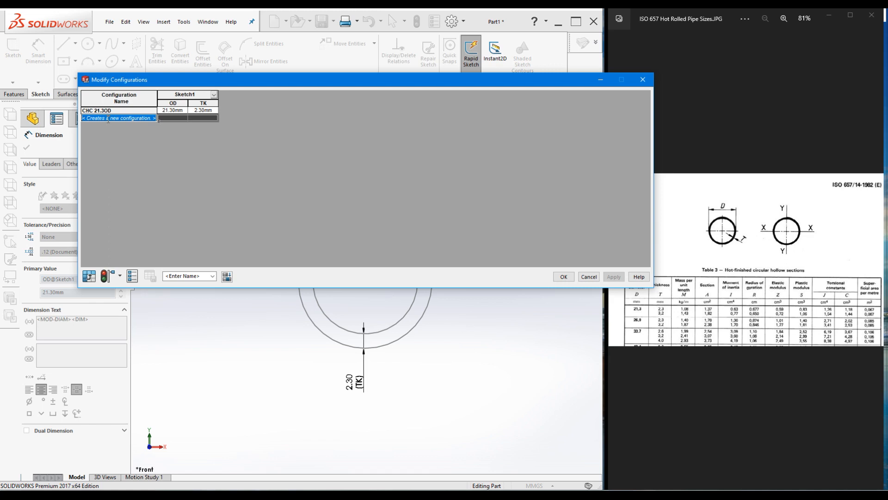
text(CHC)
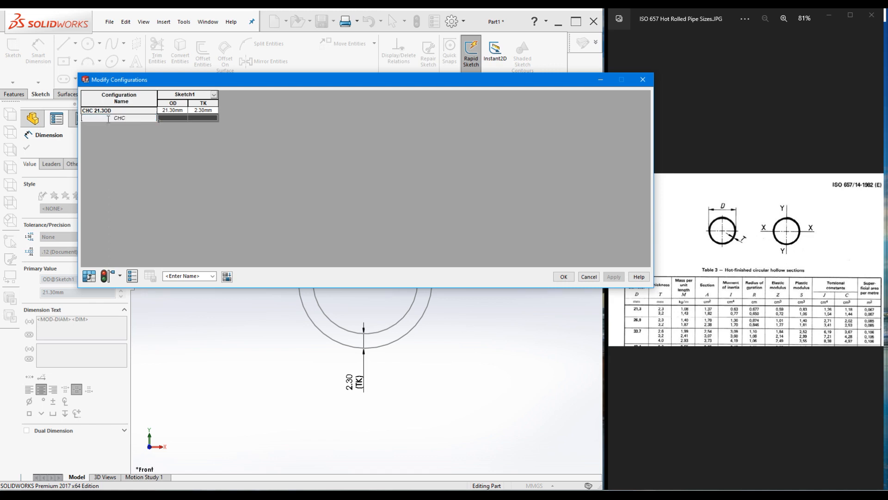
key(BackSpace)
text(S)
click(172, 119)
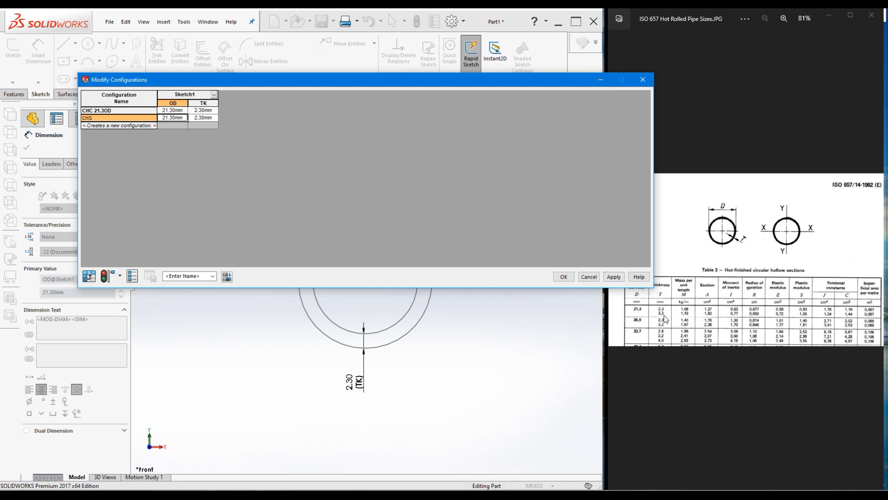
click(204, 119)
text(3.2)
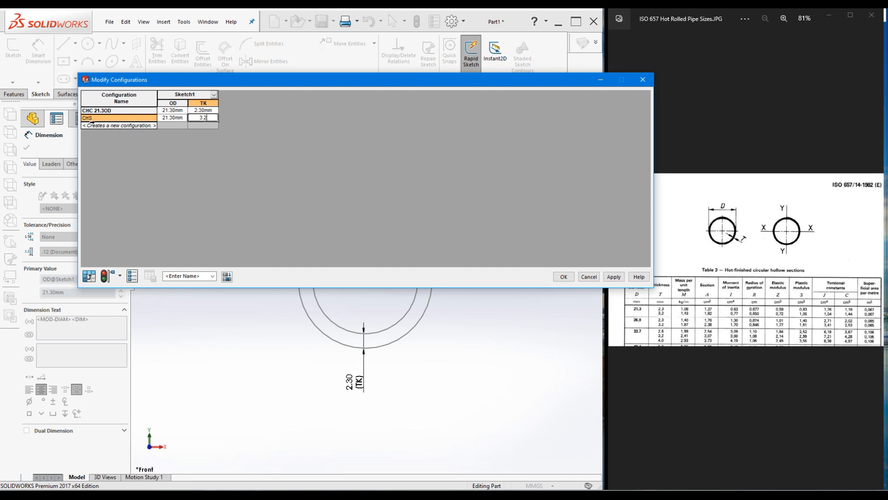
Step: Rename the "CHC 21.3OD" configuration as "CHS 21.3OD"
click(87, 111)
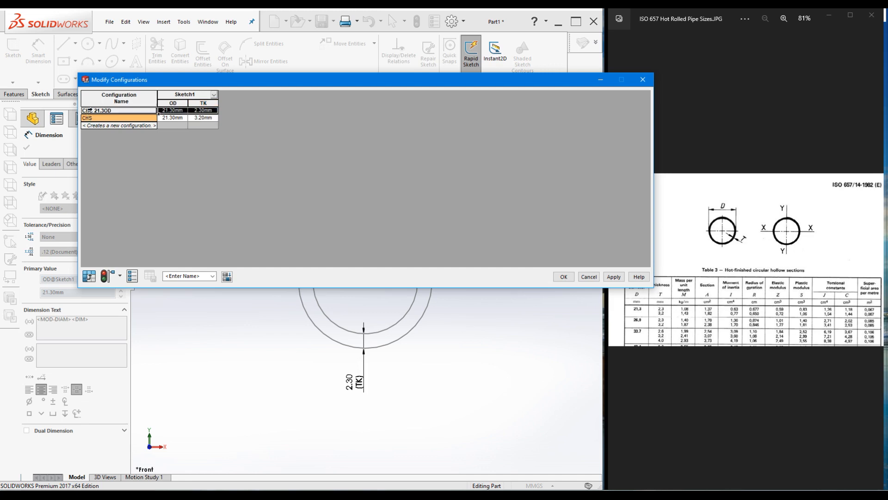
right_click(90, 110)
click(95, 113)
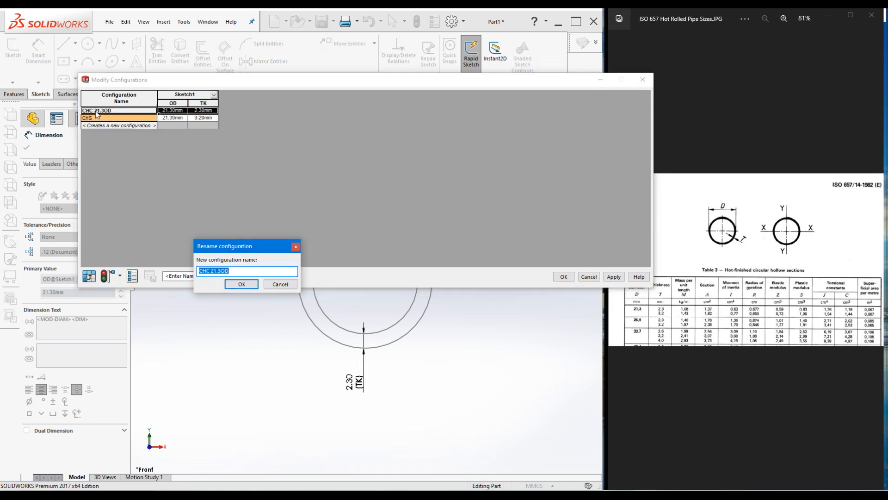
click(230, 272)
key(BackSpace)
text(S)
click(234, 286)
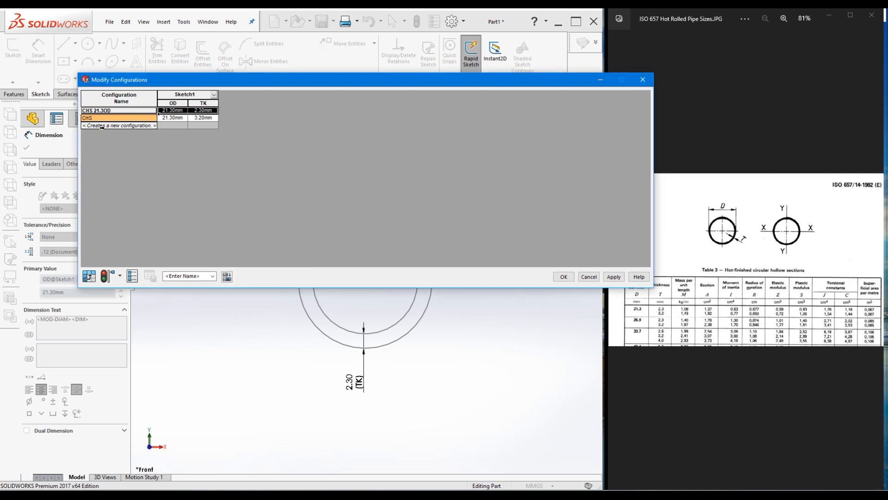
Step: Rename the CHS configuration with 3.2 mm wall thickness as "CHS 21.3x3.2mm"
right_click(95, 118)
click(100, 118)
click(218, 272)
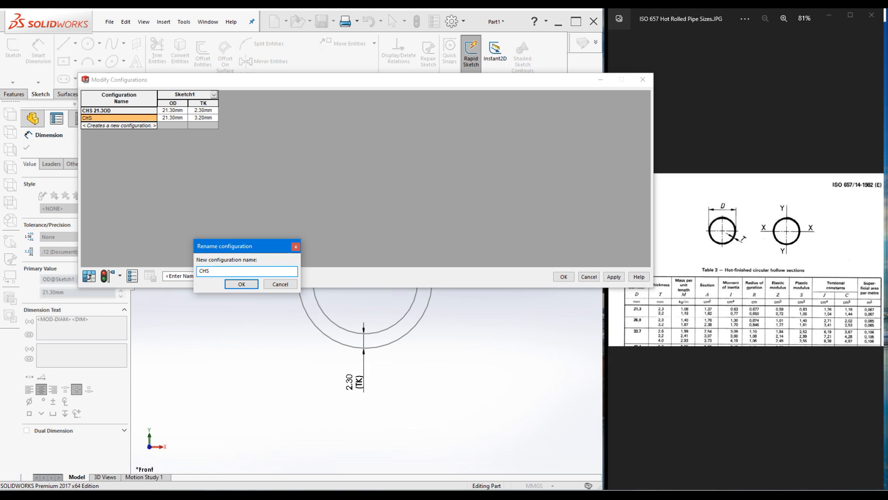
text(21.3x3.2mm)
click(241, 284)
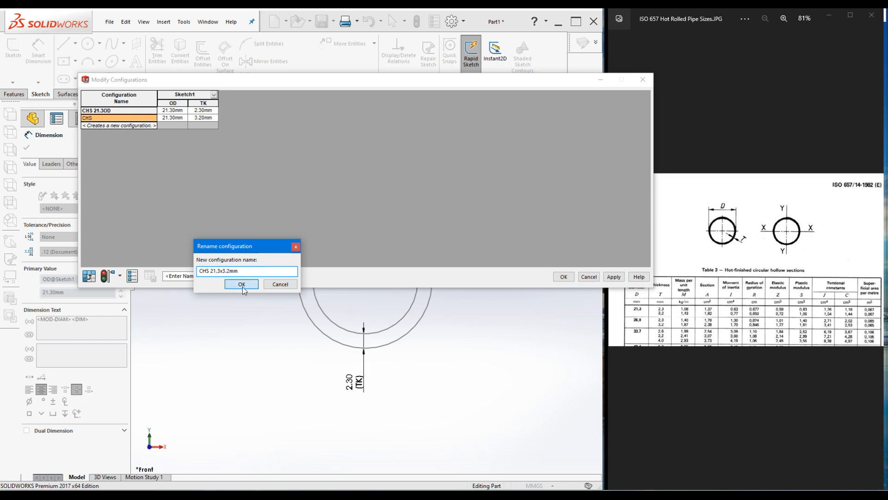
Step: Rename the first configuration, with 2.3 mm wall thickness, as "CHS 21.3x2.3mm"
right_click(103, 108)
click(114, 112)
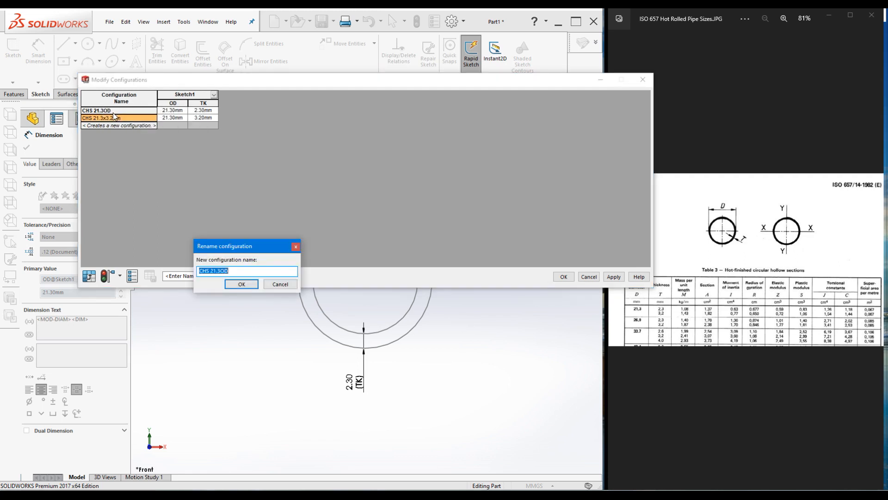
click(241, 272)
key(BackSpace)
key(BackSpace)
key(BackSpace)
text(3x2.3mm)
click(239, 283)
Step: Add a configuration named "CHS 26.9x2.3mm" and set its OD to 26.9 mm
click(123, 126)
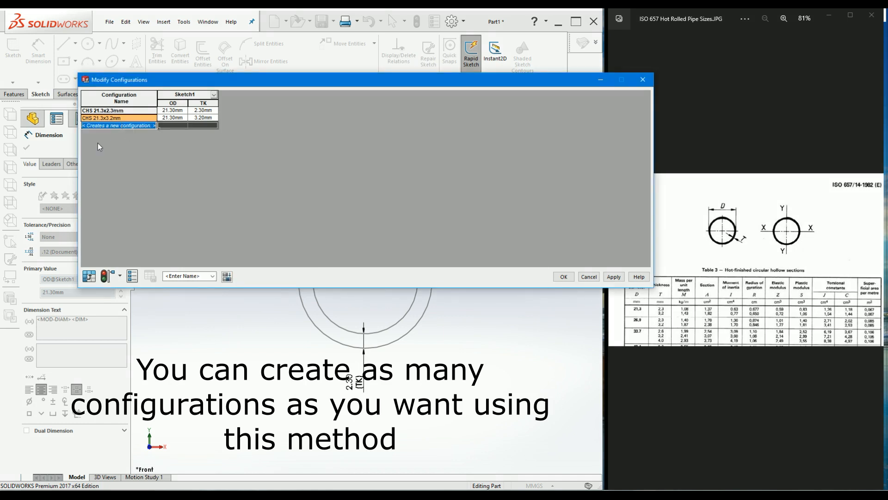
text(CHS 26.9x2.3mm)
click(172, 126)
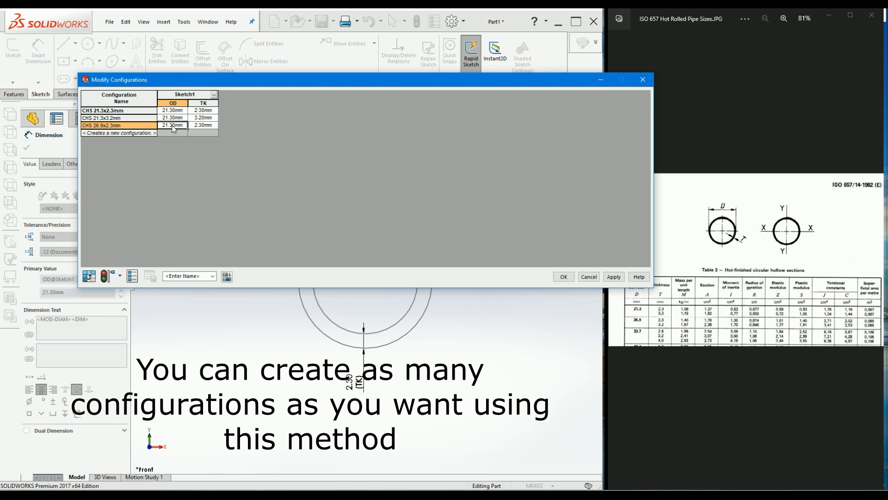
text(26.9)
click(202, 125)
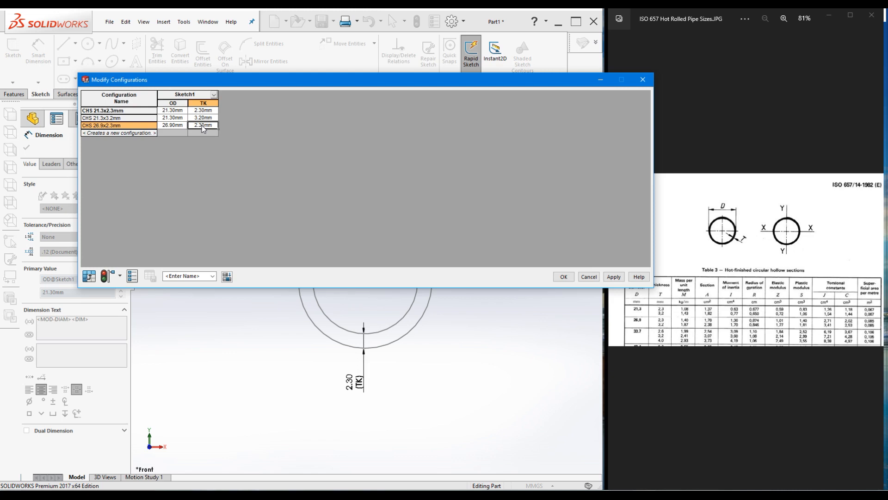
Step: Add a configuration named "CHS 26.9x3.2mm" with OD 26.9 mm and TK 3.2 mm
click(140, 133)
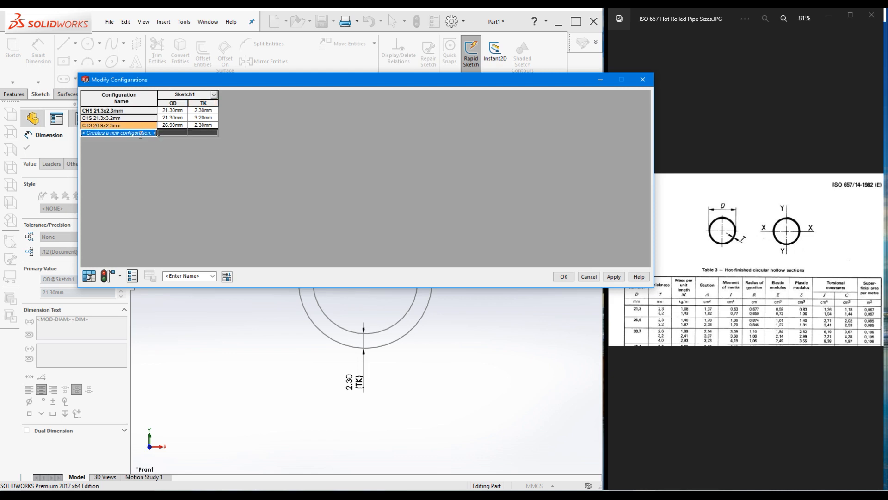
click(141, 133)
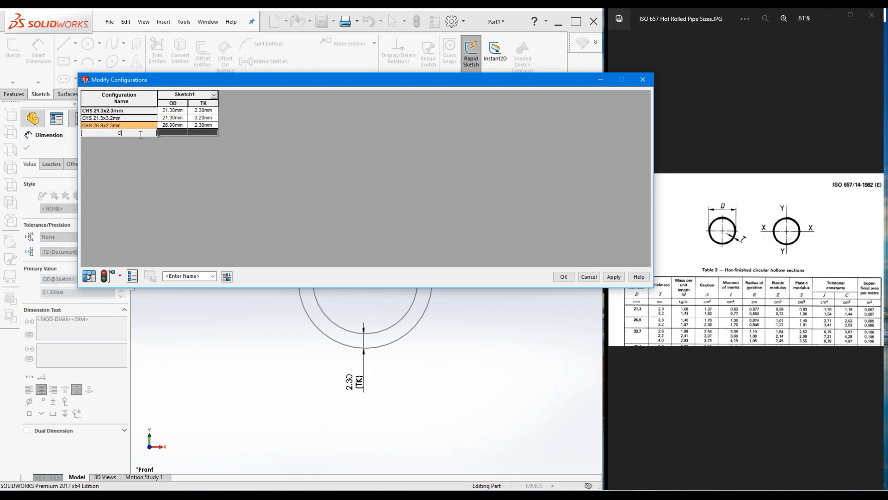
text(CHS 26.9x3.2mm)
click(173, 135)
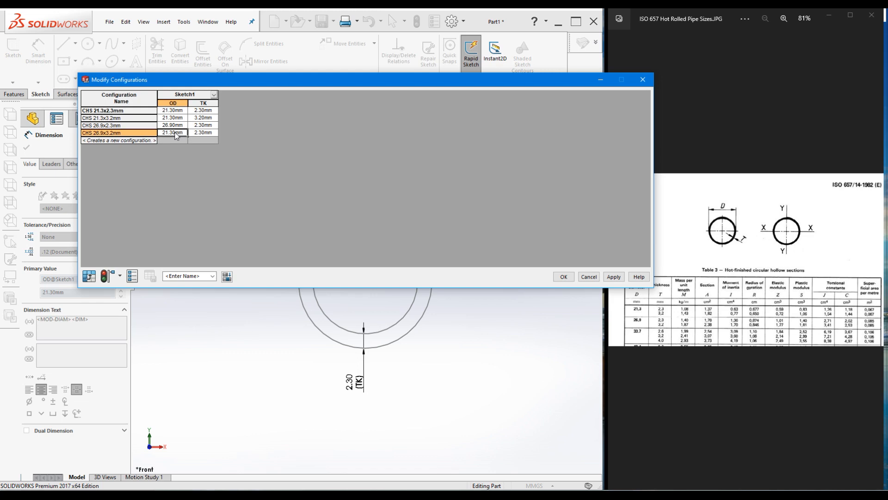
text(26.9)
click(207, 134)
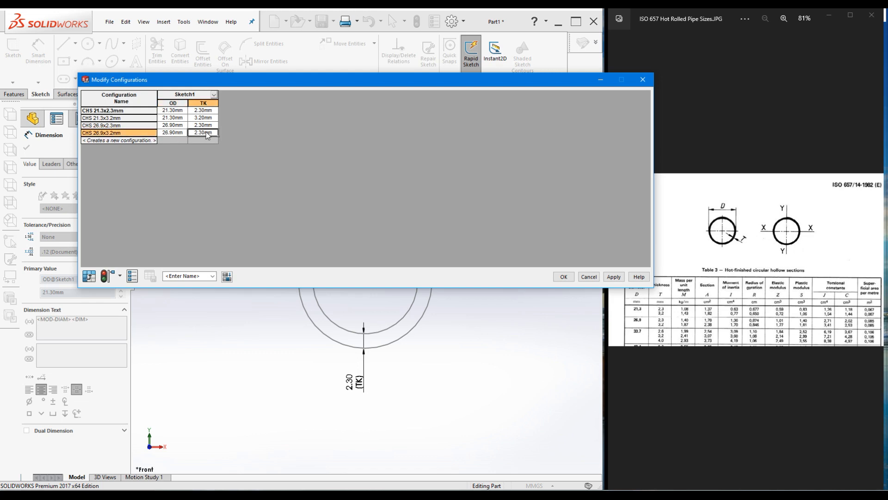
text(3.2)
Step: Apply and close the configuration table, finish the dimension editing, and maximize the part window
click(614, 277)
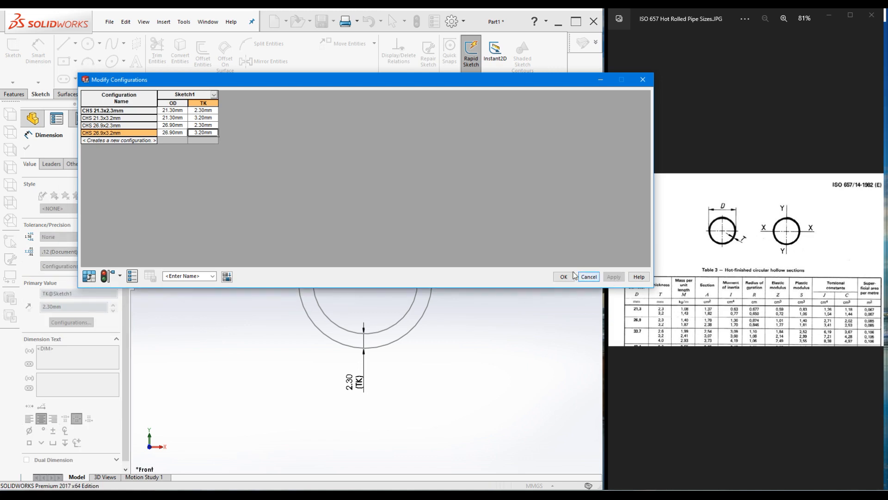
click(563, 277)
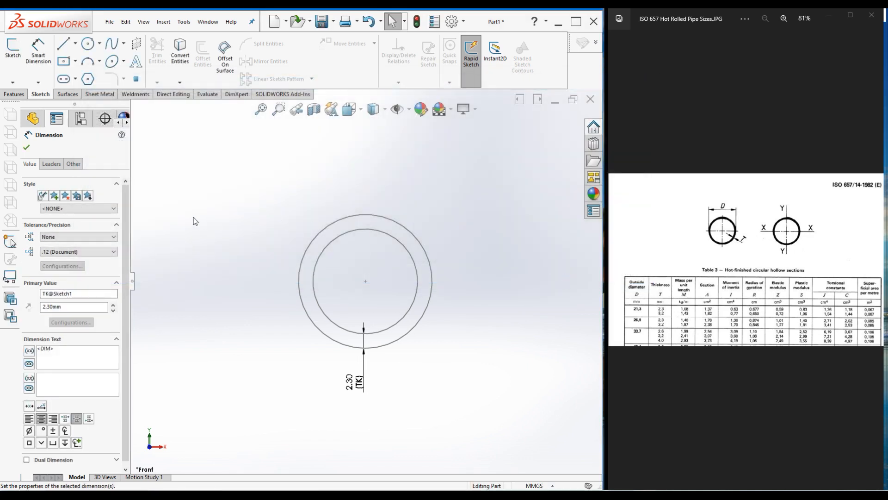
click(26, 148)
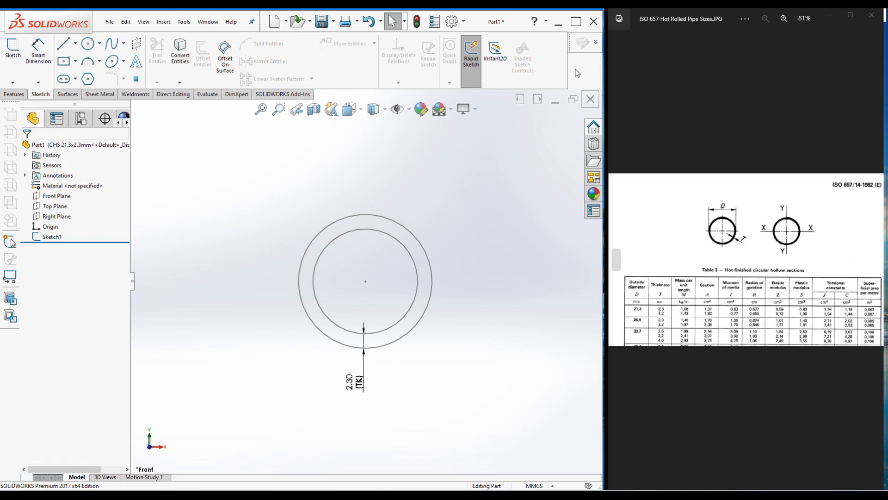
click(576, 21)
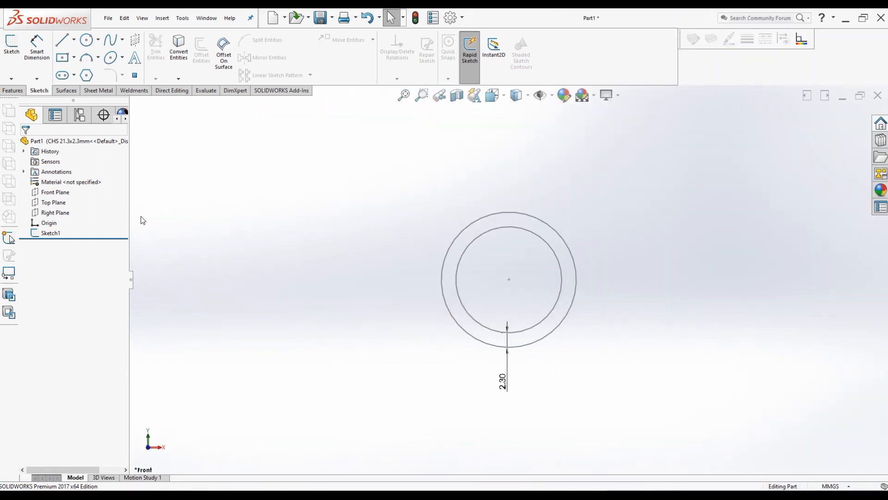
Step: Activate each of the four CHS configurations in turn to check the profile, returning to CHS 21.3x2.3mm and the feature tree
click(78, 117)
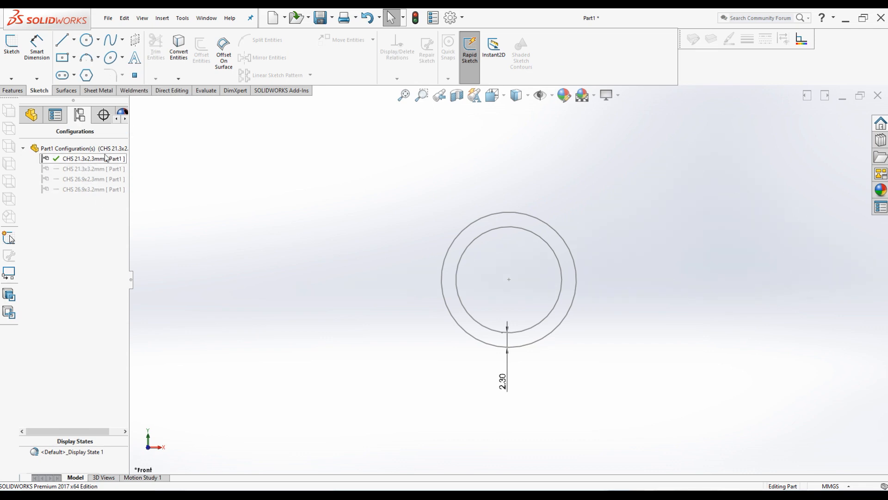
double_click(79, 170)
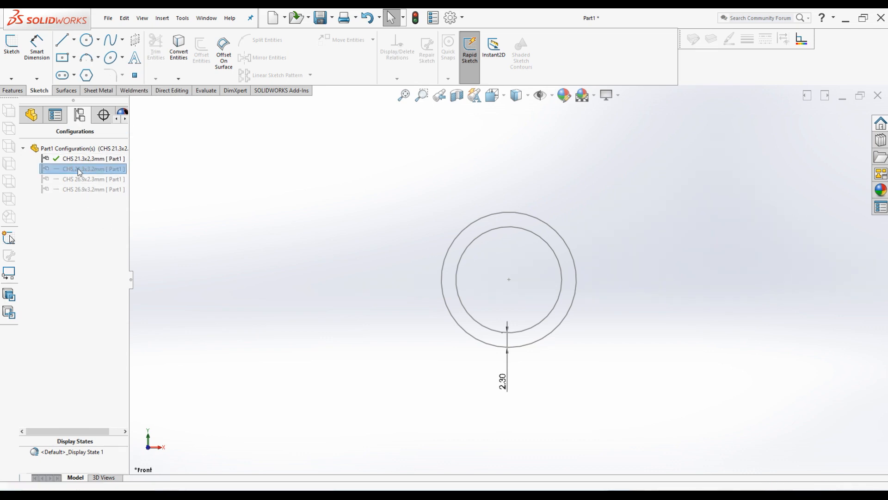
double_click(79, 180)
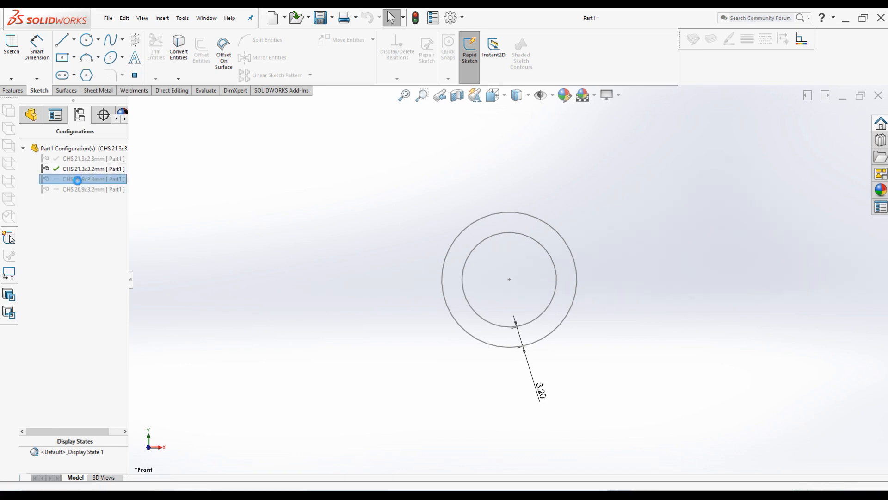
click(82, 189)
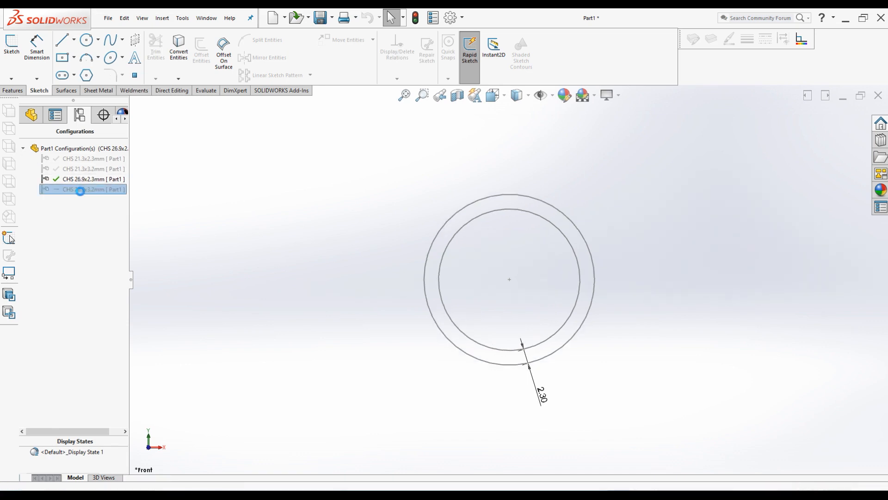
double_click(82, 190)
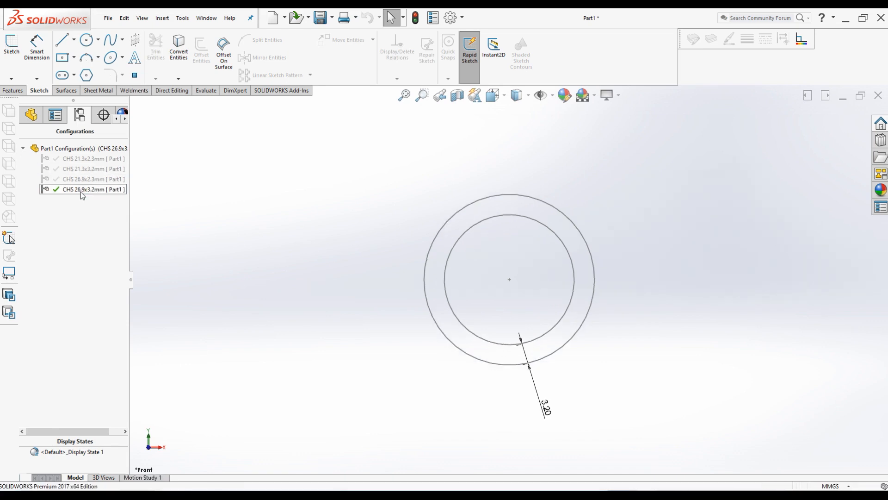
double_click(81, 159)
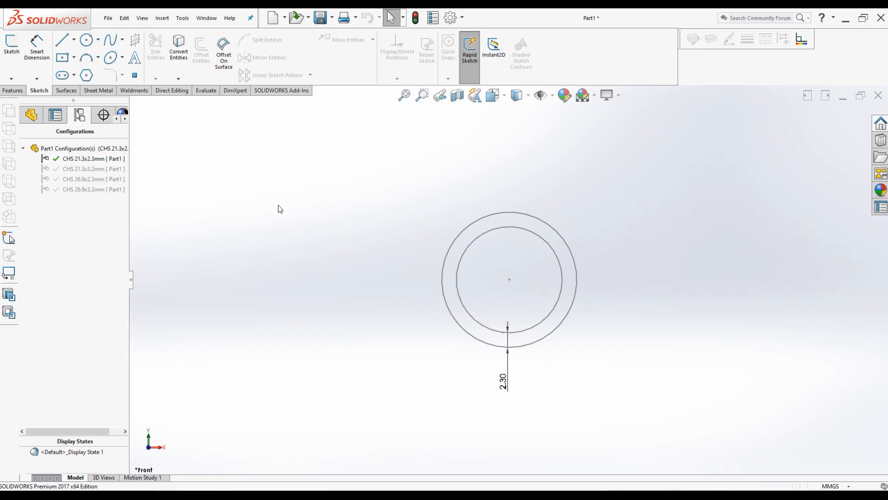
click(31, 114)
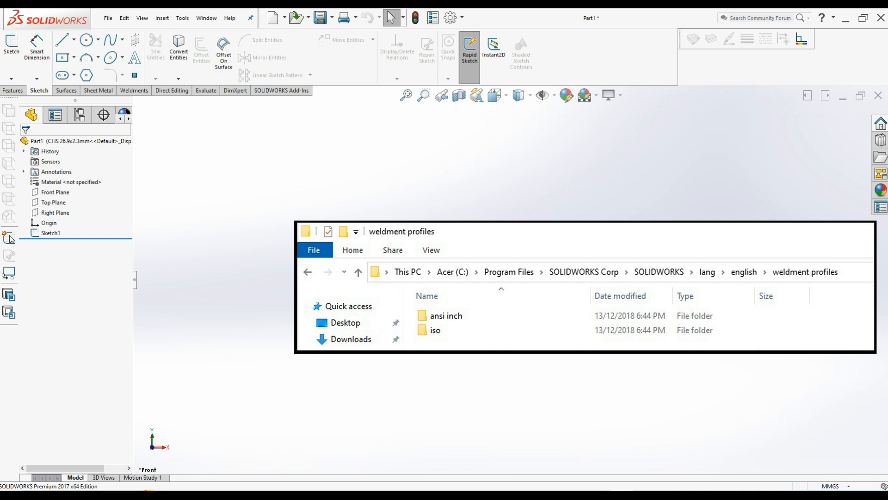
Step: Open the system options and show the file location folders for Weldment Profiles
click(462, 18)
click(465, 33)
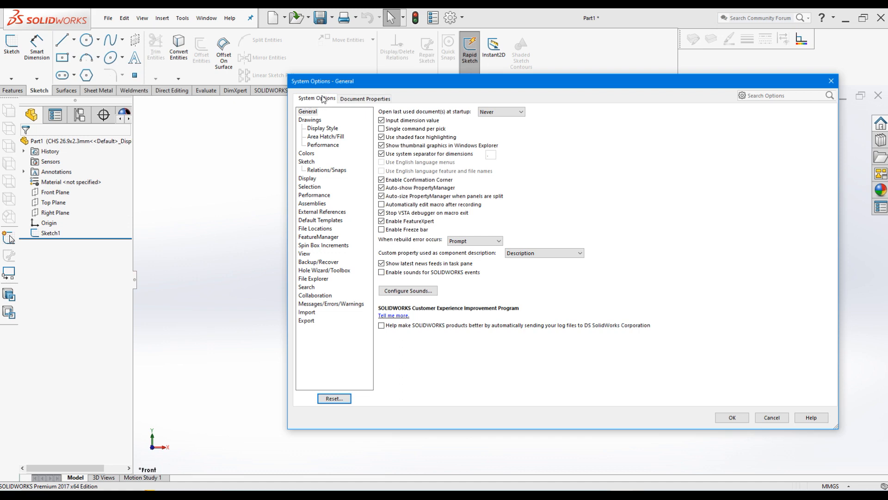
click(305, 230)
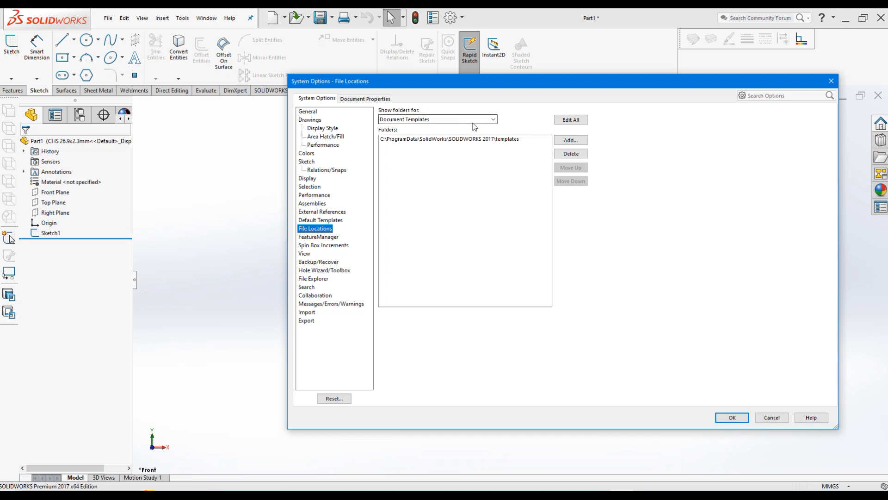
click(490, 121)
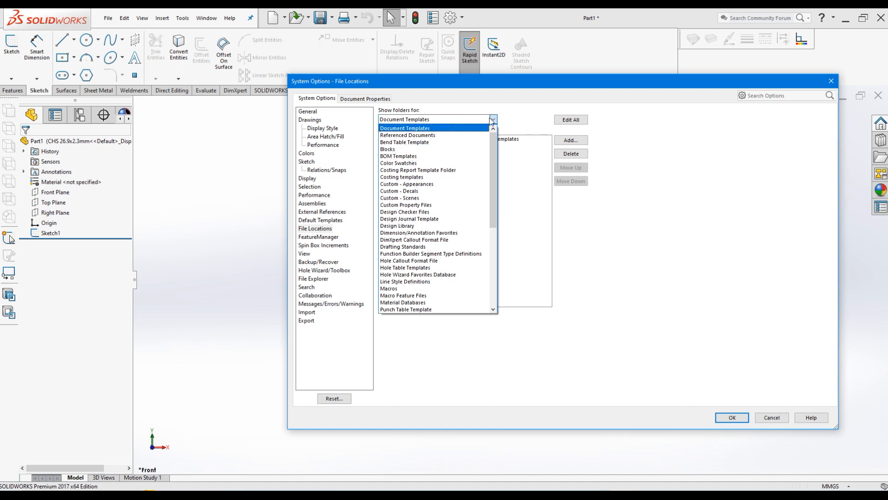
scroll(411, 265, down, 7)
scroll(411, 266, down, 1)
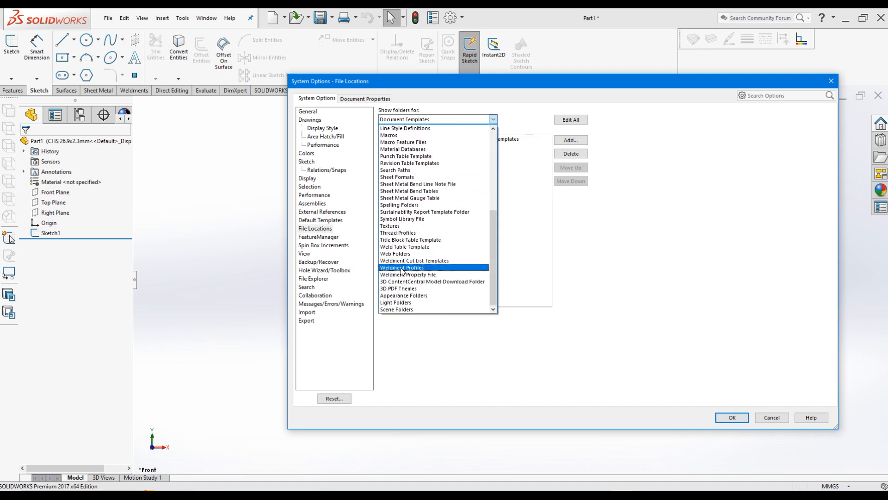
click(401, 267)
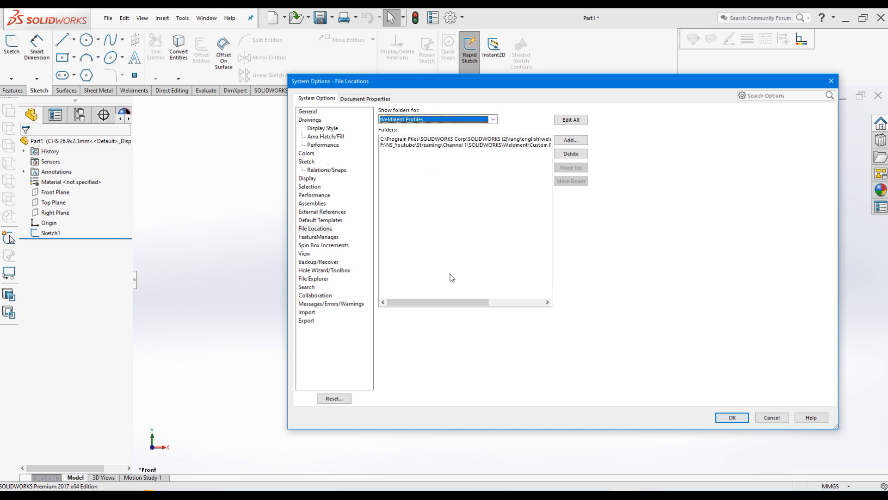
Step: Remove the custom Profile Home folder from the Weldment Profiles file locations and accept the search path change
drag(454, 303, 431, 309)
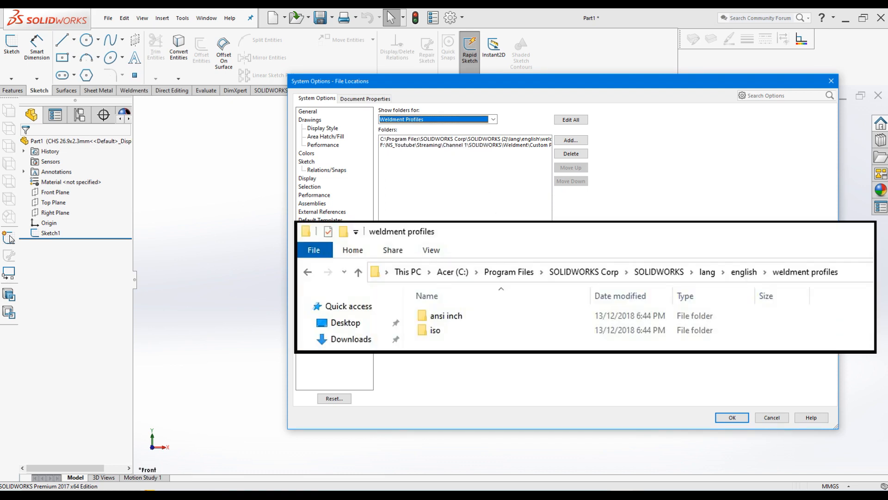
drag(455, 264, 502, 264)
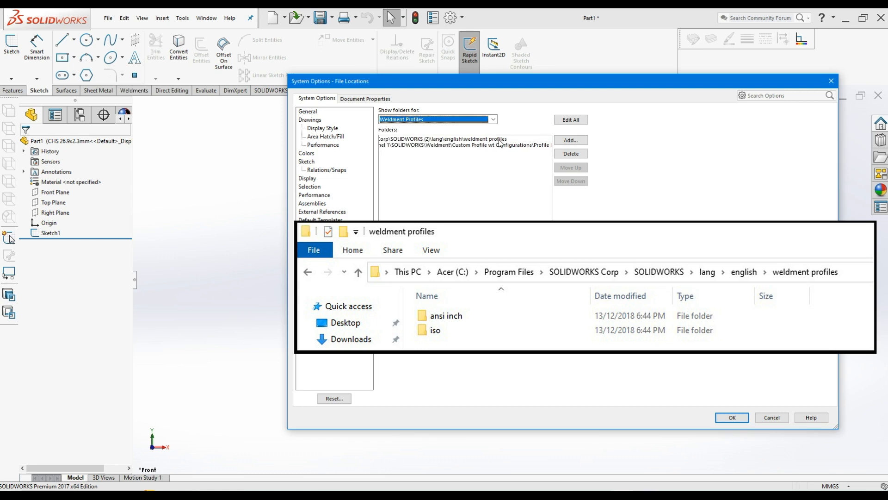
drag(500, 264, 446, 264)
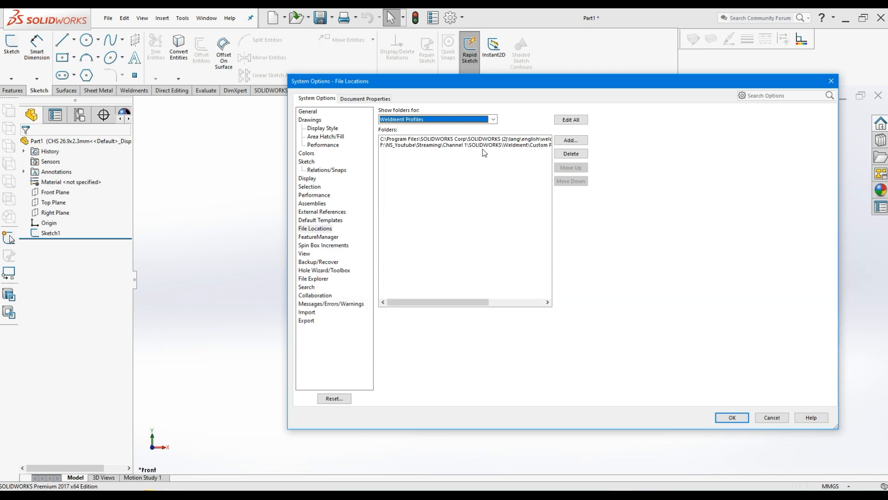
click(517, 145)
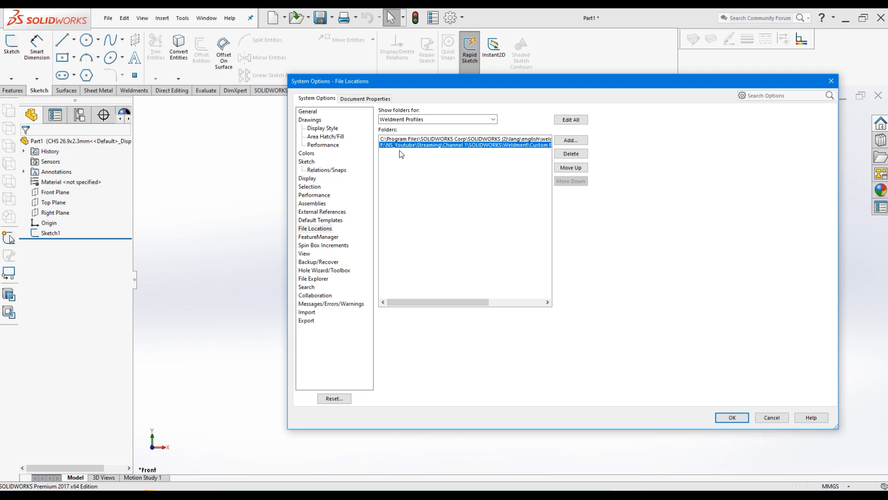
click(570, 154)
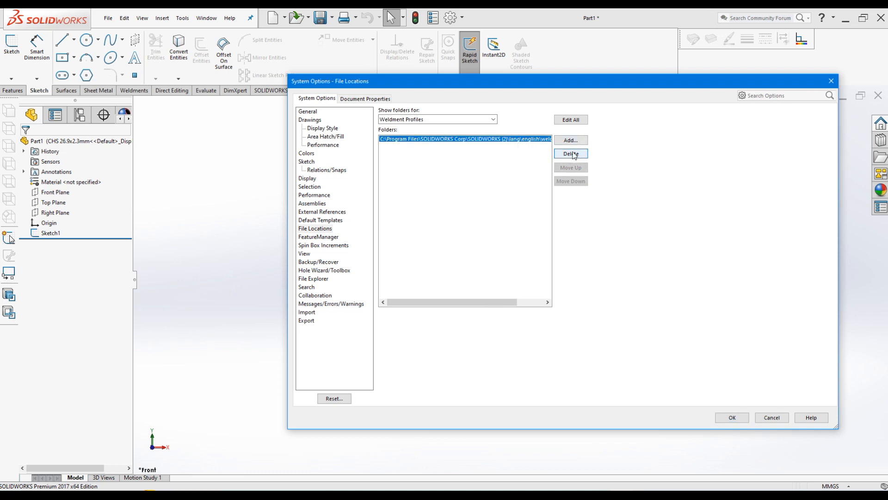
click(732, 418)
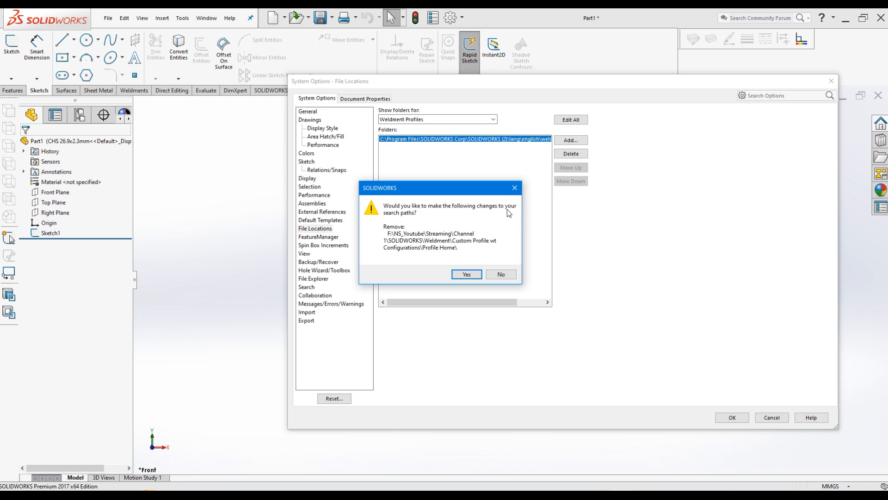
click(467, 274)
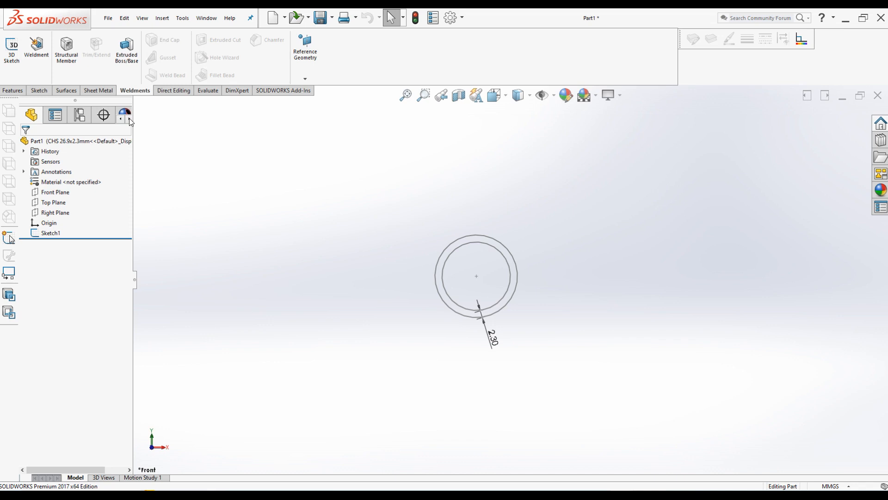
Step: Open the Structural Member command to view its Standard, Type and Size selections, and cancel it
click(65, 51)
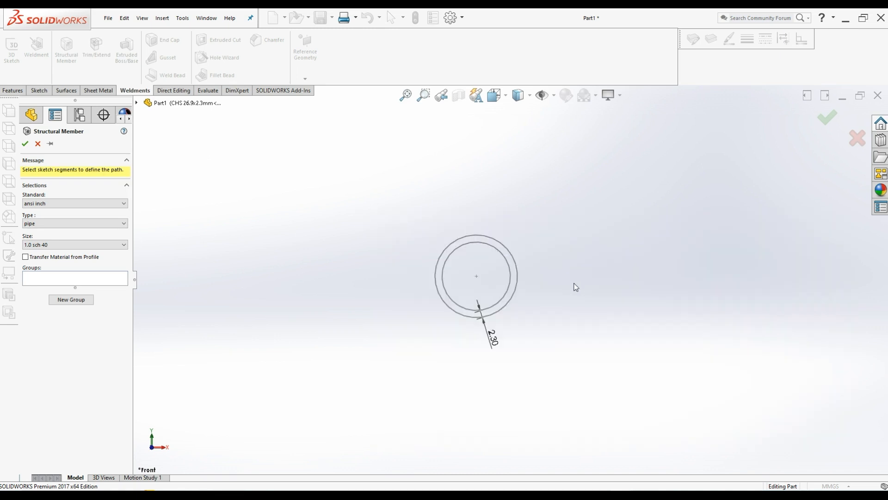
click(37, 143)
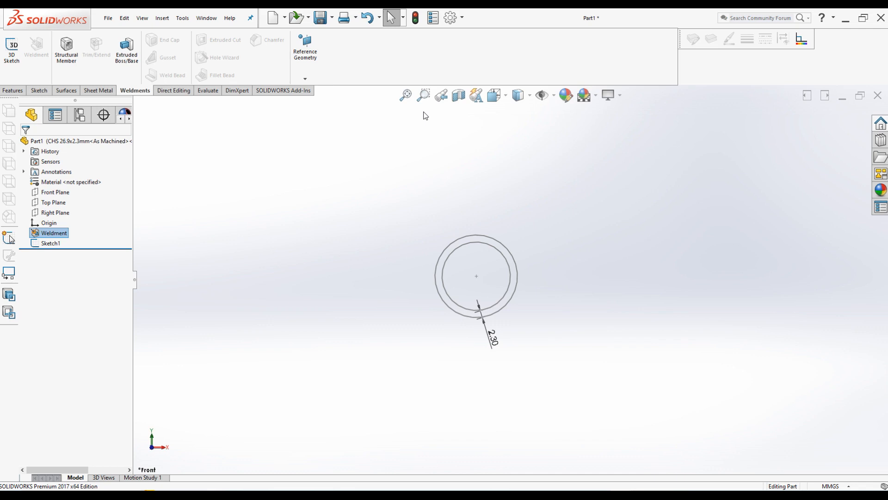
Step: Select Sketch1 and start saving the part under a new name with the file type Lib Feat Part (*.sldlfp)
click(50, 243)
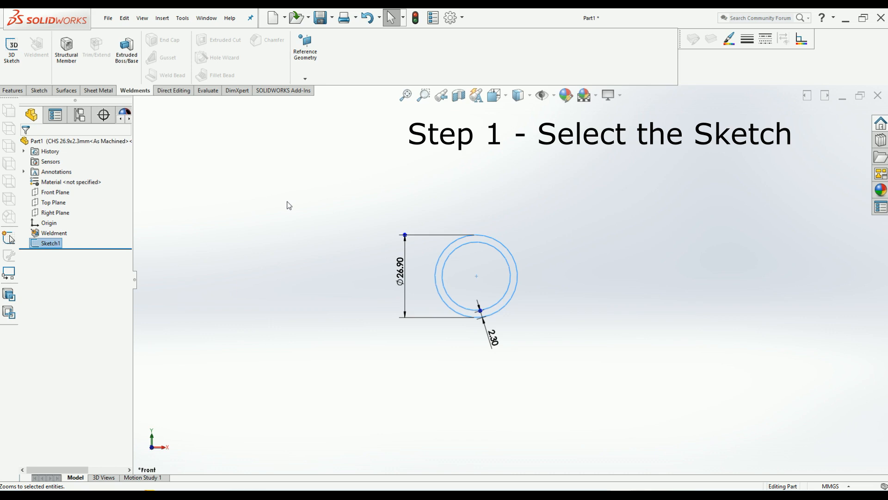
click(333, 20)
click(332, 20)
click(331, 18)
click(337, 43)
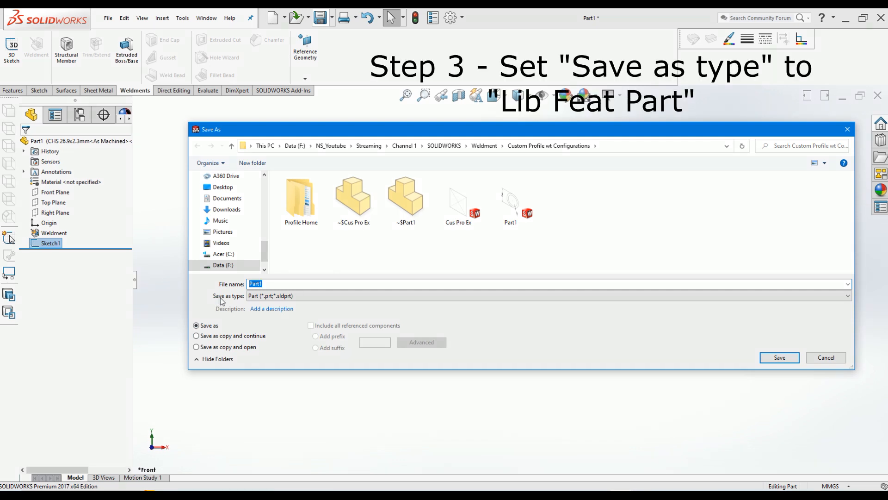
click(279, 296)
click(268, 92)
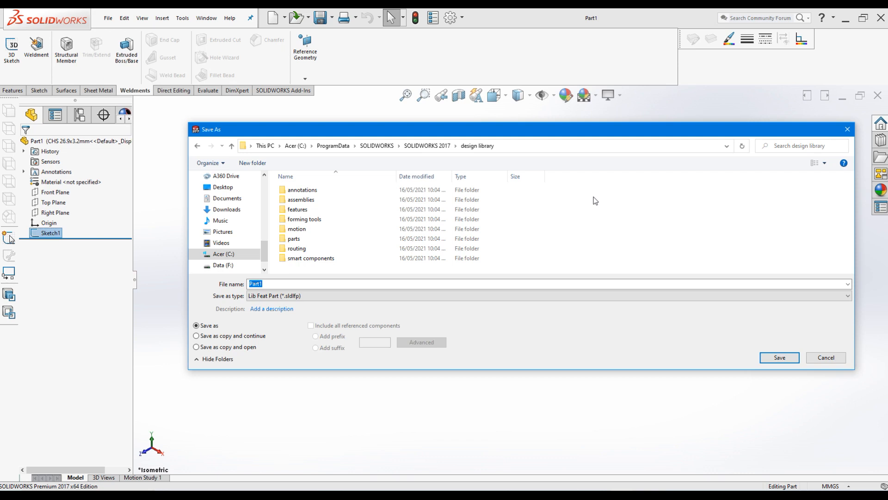
Step: Create a folder named "Home Cus Pro" on the Desktop as the profile location and open it
scroll(264, 221, up, 3)
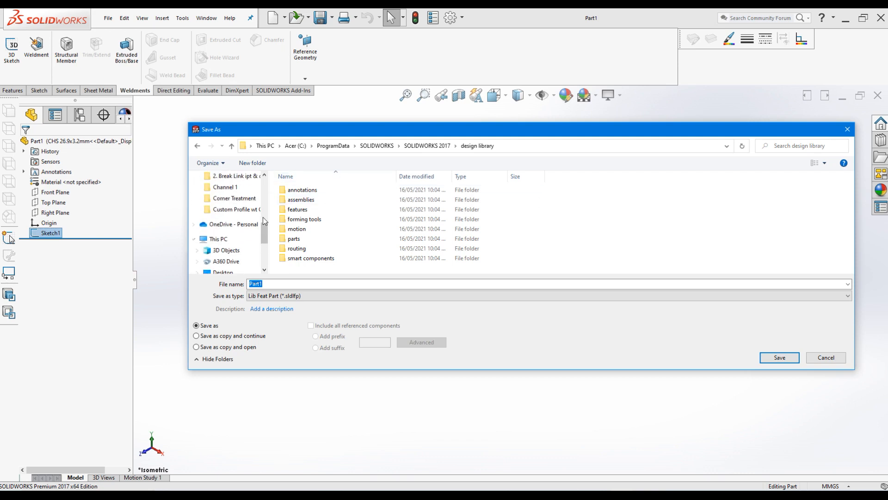
scroll(265, 208, up, 5)
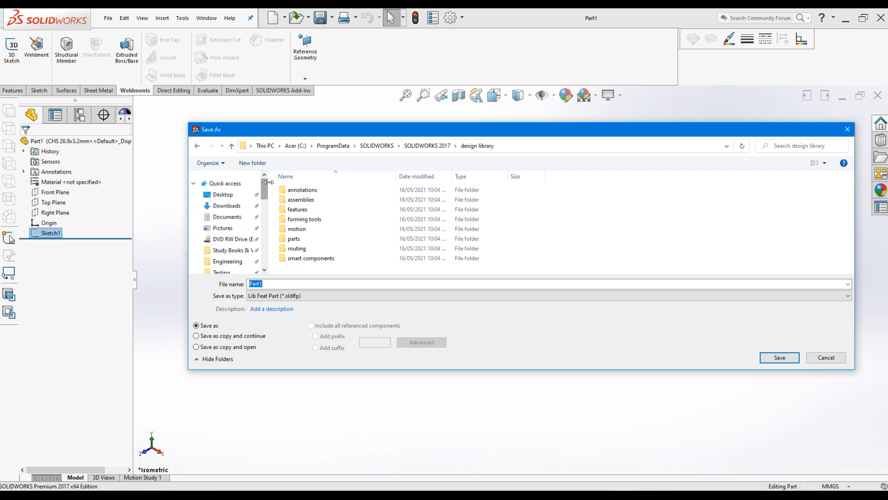
click(226, 195)
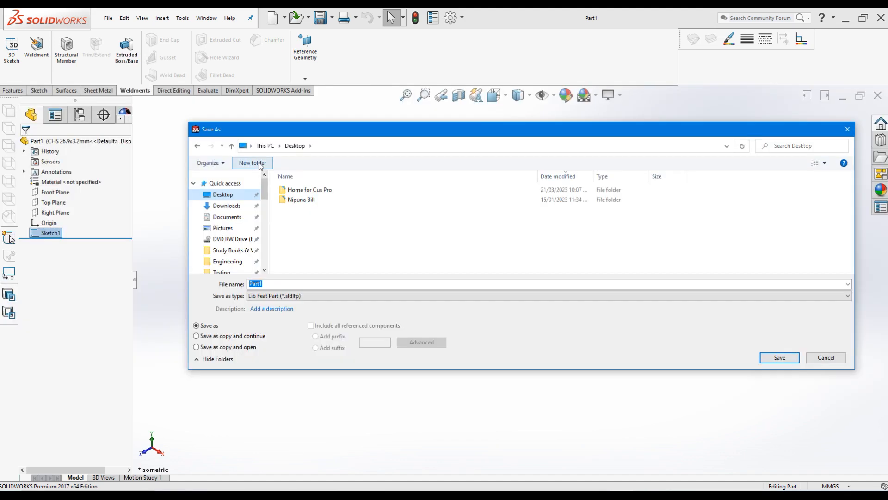
click(253, 162)
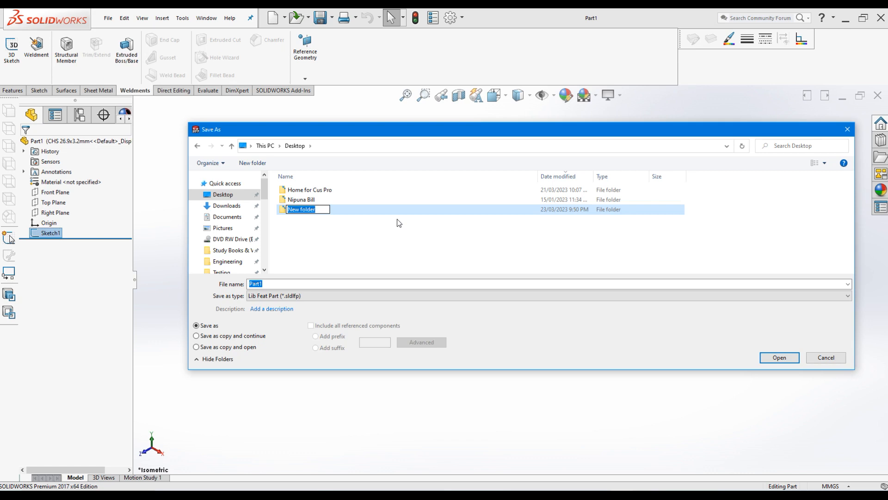
text(Home Cus Pro)
key(Return)
key(Return)
Step: Create a standard subfolder named "Cus Std" inside Home Cus Pro and open it
click(253, 167)
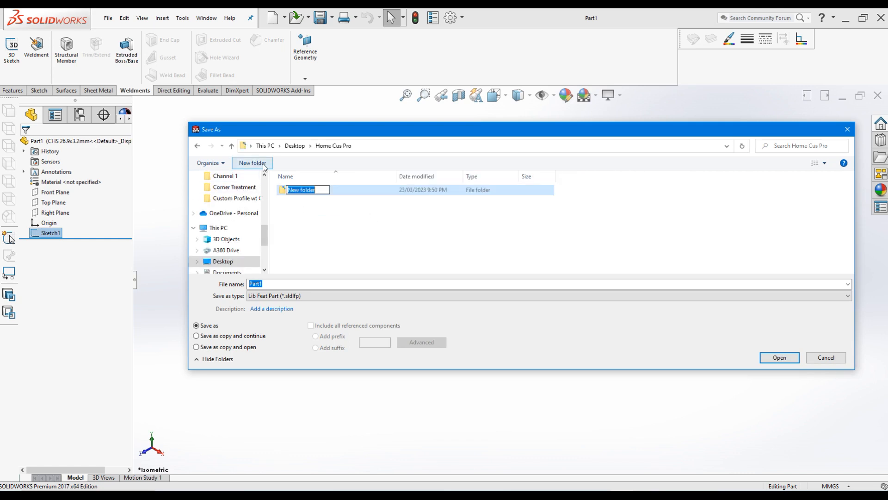
text(Cus Std)
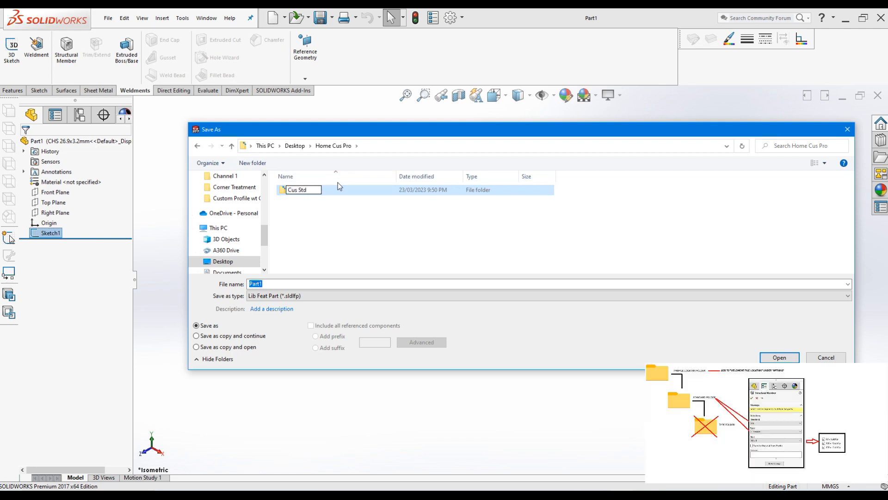
key(Return)
key(Return)
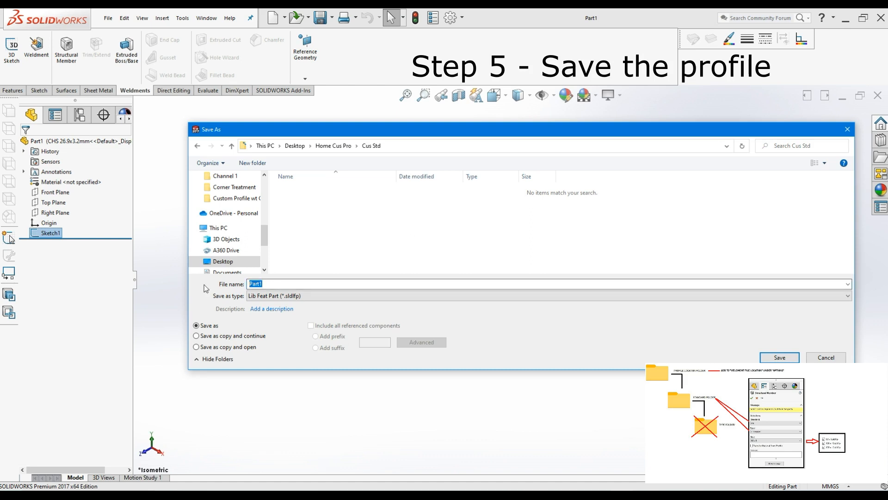
Step: Name the library feature part "CHS" and save it in the Cus Std folder
click(256, 284)
key(ctrl+a)
text(CHS)
key(Return)
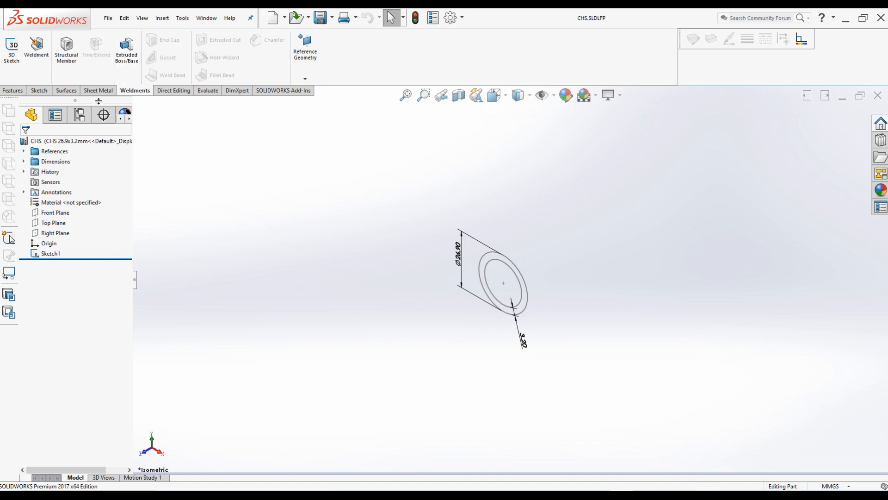
Step: Delete the configurations CHS 21.3x2.3mm, CHS 21.3x3.2mm and CHS 26.9x2.3mm from the library part
click(77, 119)
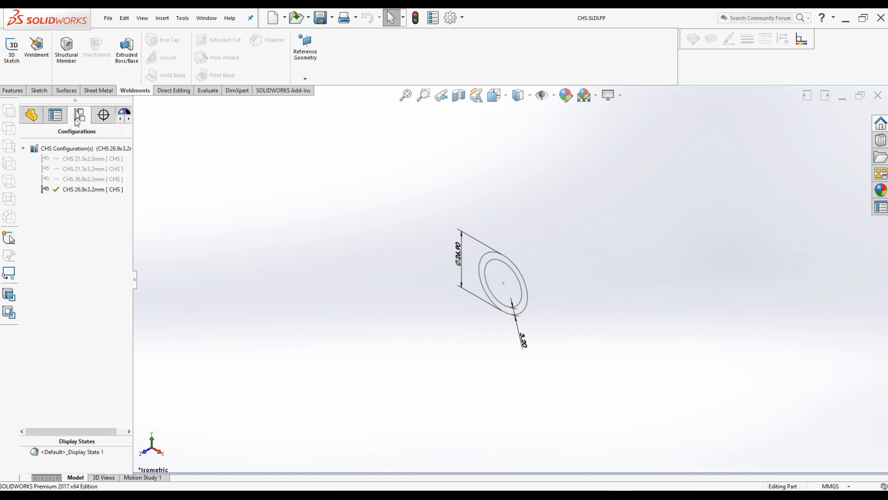
click(82, 158)
ctrl+click(76, 168)
ctrl+click(76, 179)
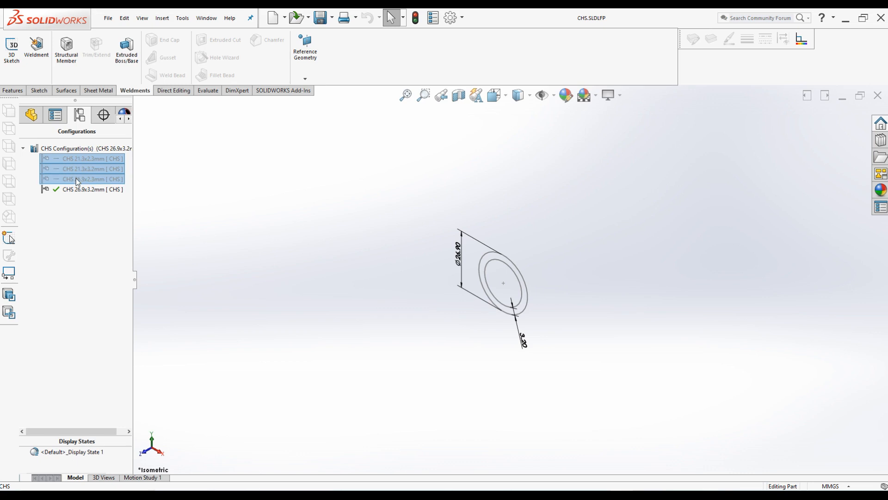
right_click(77, 179)
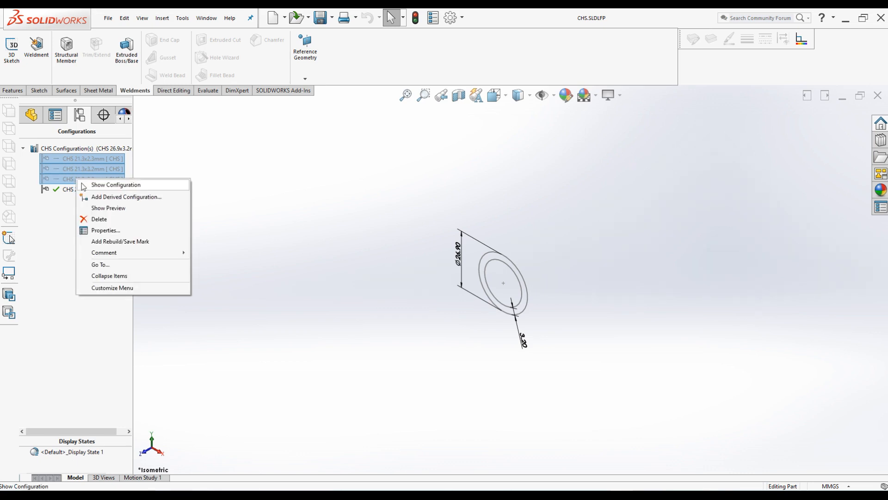
click(95, 220)
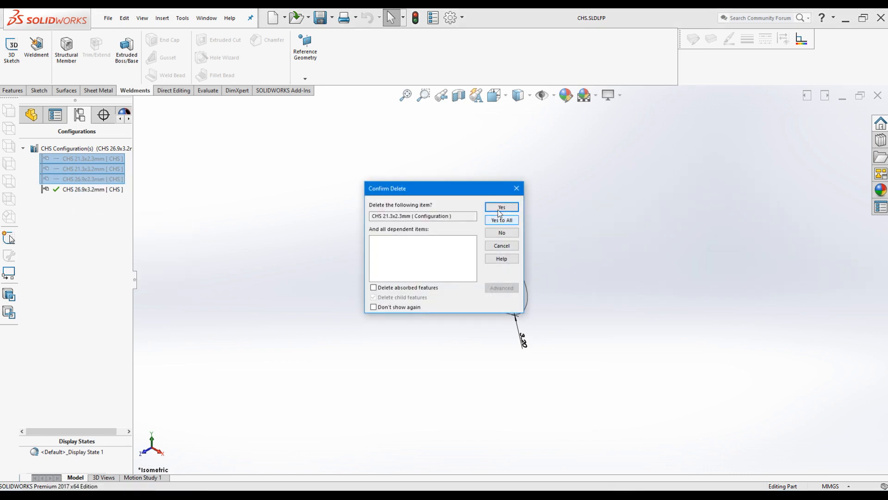
click(501, 221)
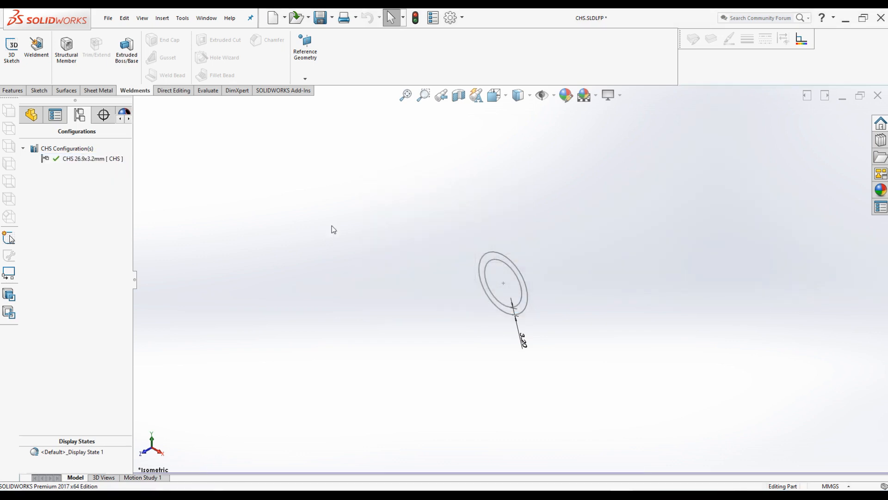
Step: Select Sketch1, start saving the part as a new file, and create and open a "Cus Type" folder inside Cus Std
click(31, 115)
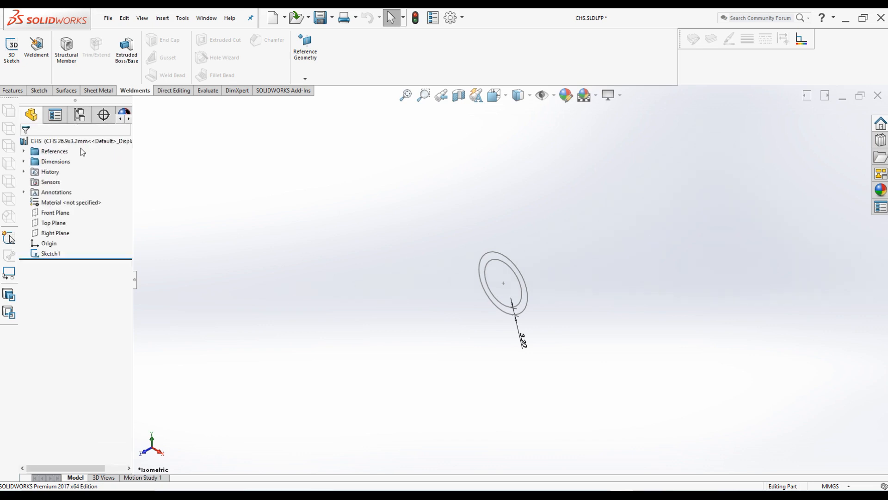
click(49, 254)
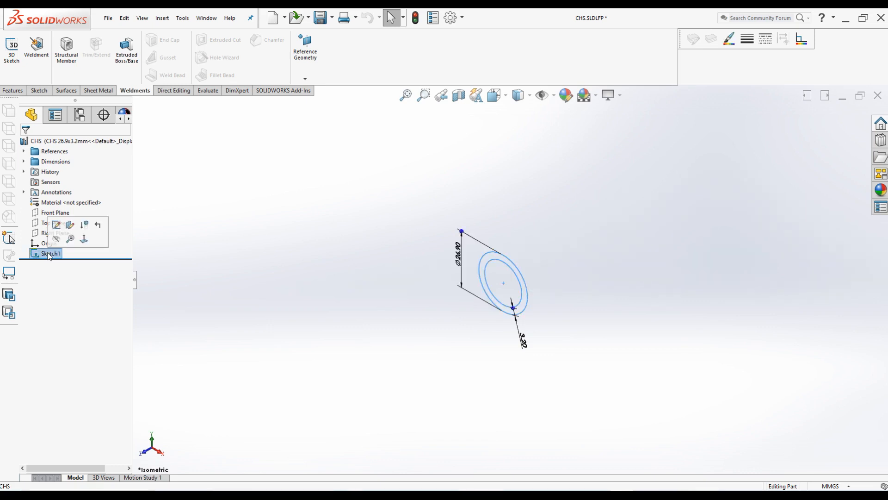
click(332, 17)
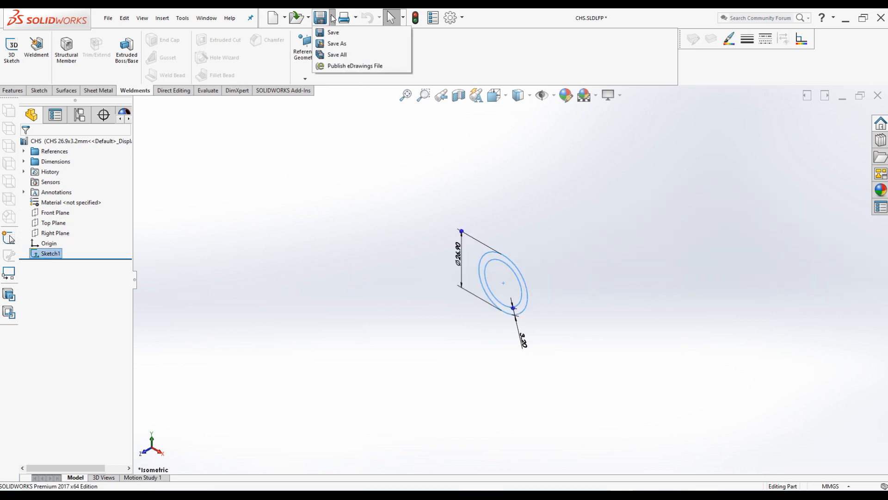
click(337, 44)
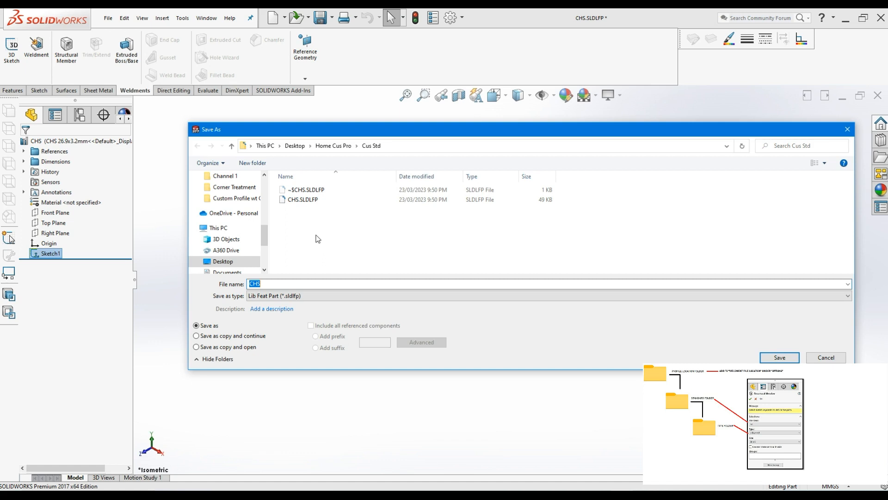
click(253, 163)
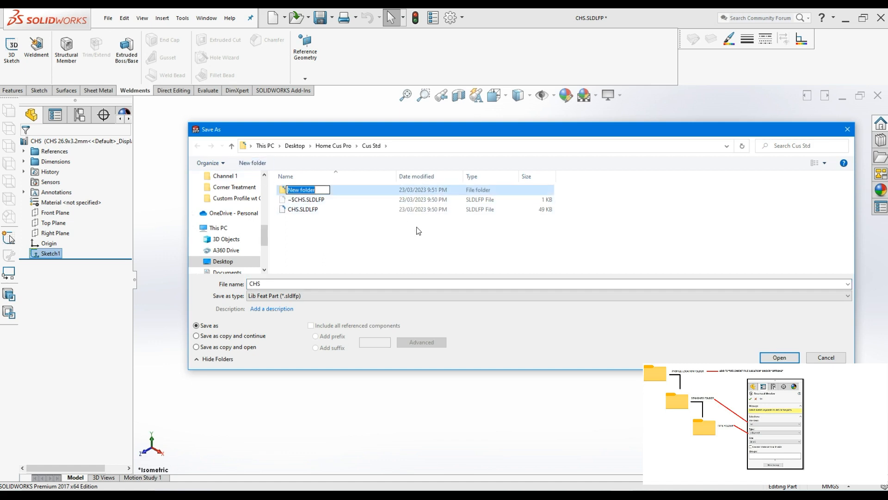
key(BackSpace)
text(Cus Type)
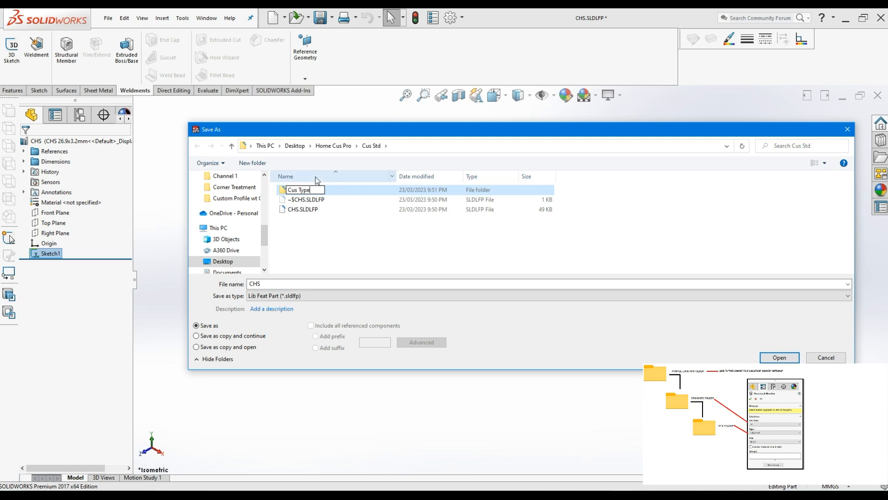
key(Return)
key(Return)
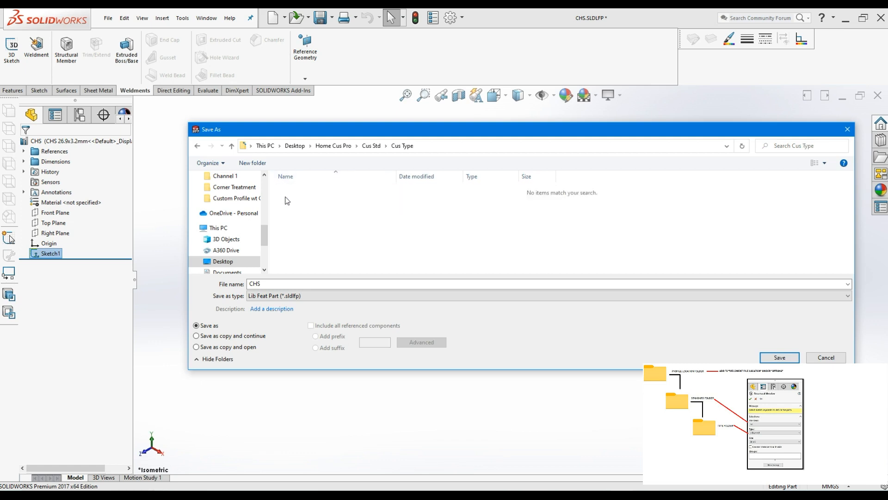
Step: Name the library feature part "CHS 26mmx1.2tk" and save it in the Cus Type folder
click(273, 284)
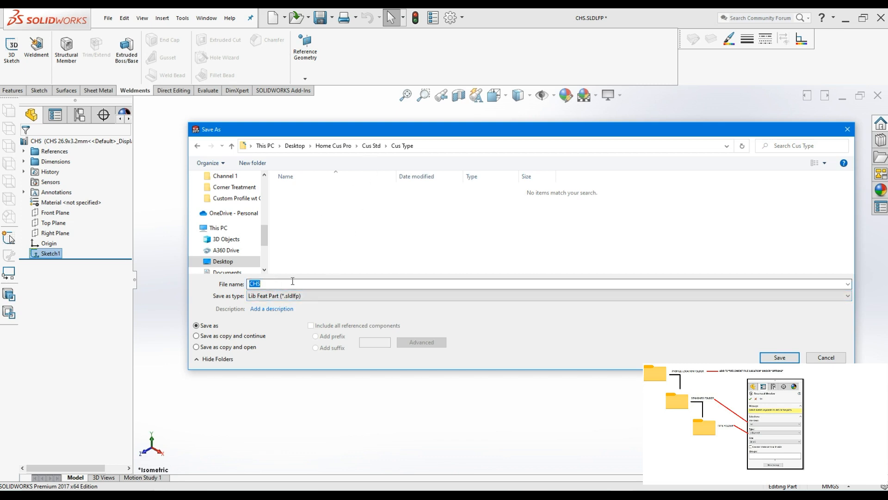
click(272, 284)
text(26mmx1.)
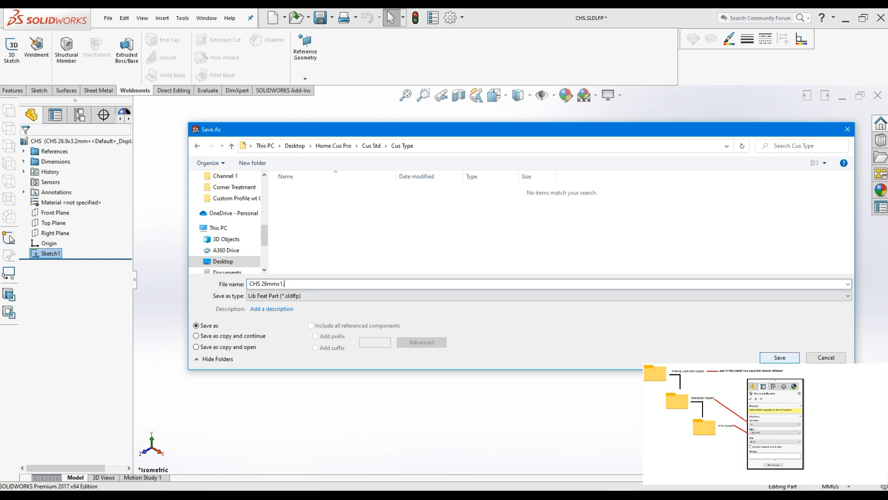
text(2tk)
click(779, 358)
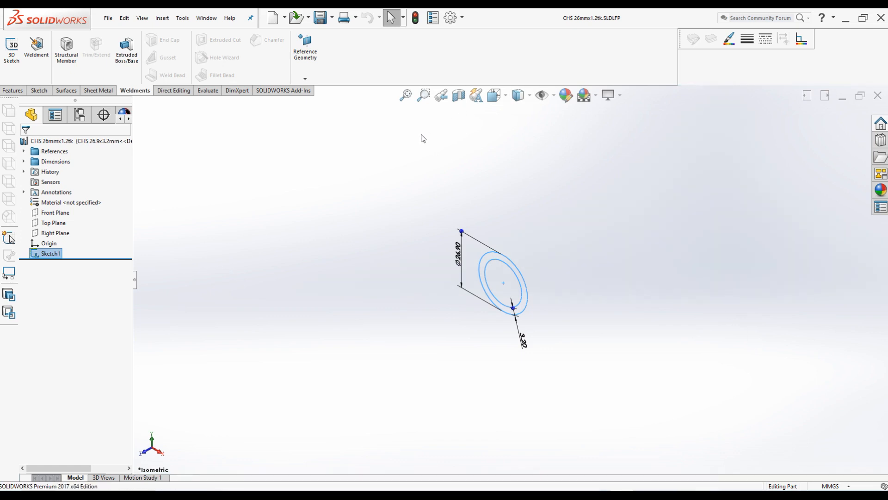
Step: Show the folder list for Weldment Profiles in the File Locations section of the system options
click(462, 18)
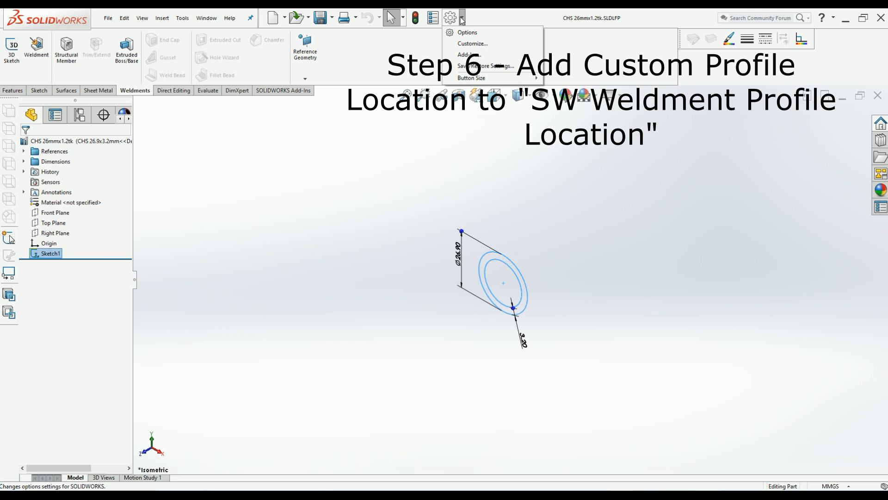
click(468, 32)
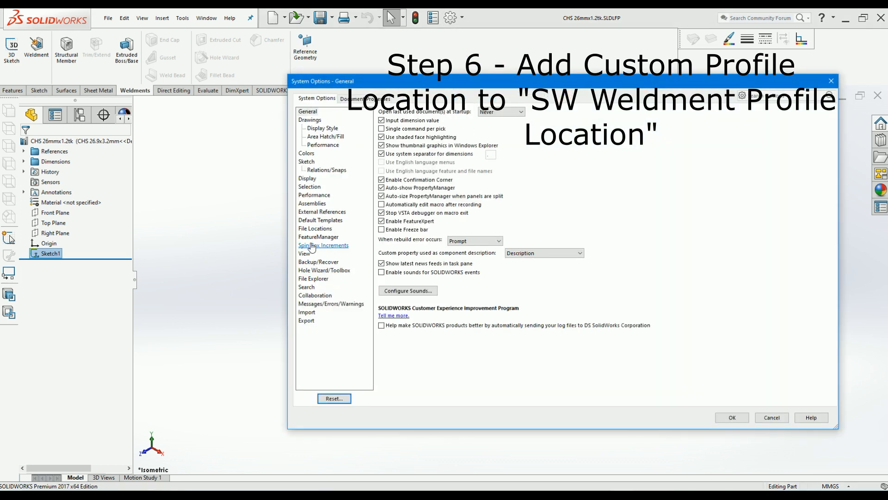
click(317, 228)
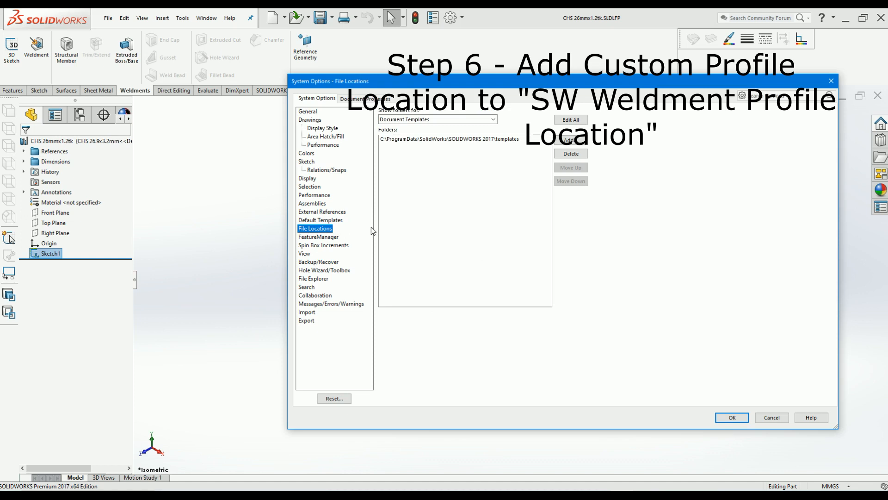
click(493, 119)
scroll(468, 194, down, 7)
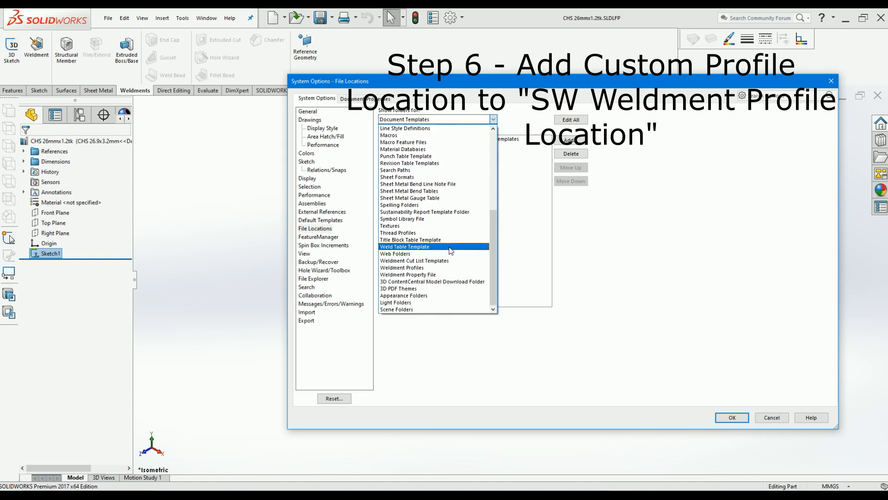
click(403, 268)
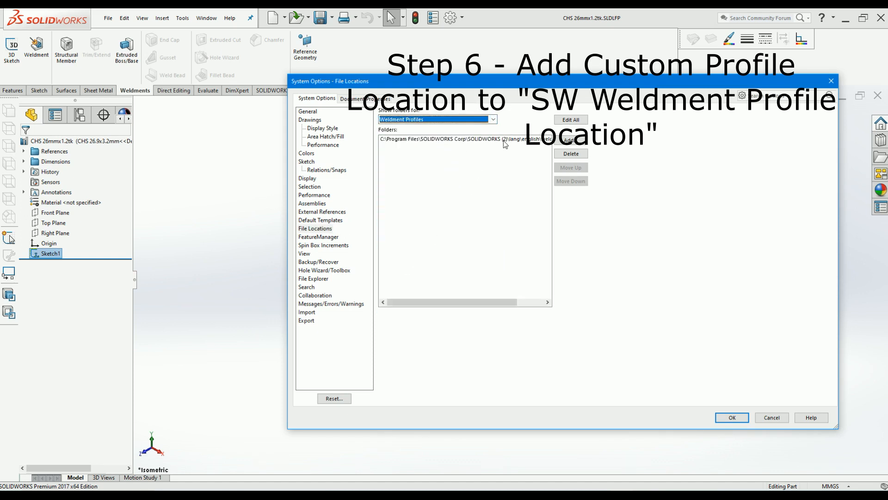
Step: Add the Desktop folder "Home Cus Pro" as a weldment profile location and accept the search path change
click(565, 142)
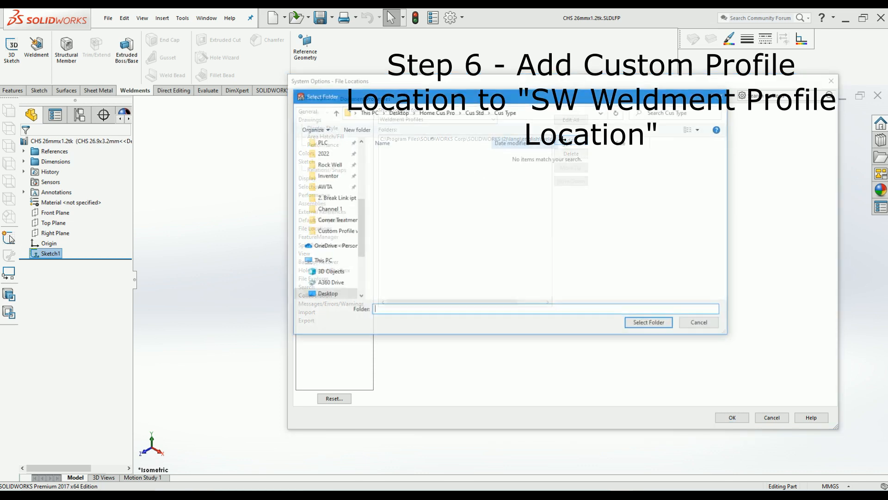
click(398, 111)
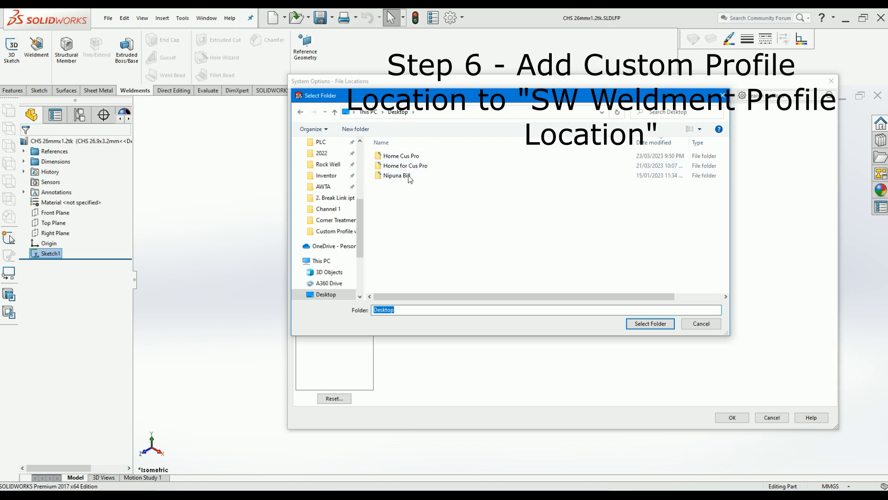
click(400, 157)
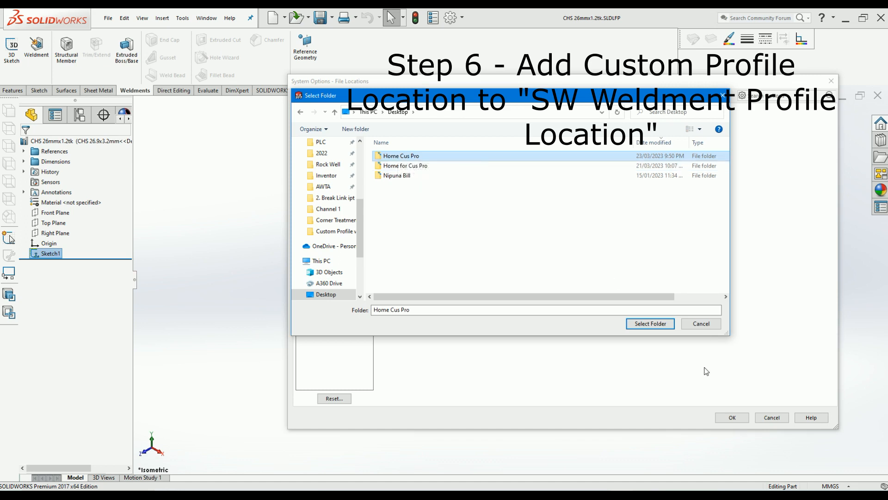
click(664, 324)
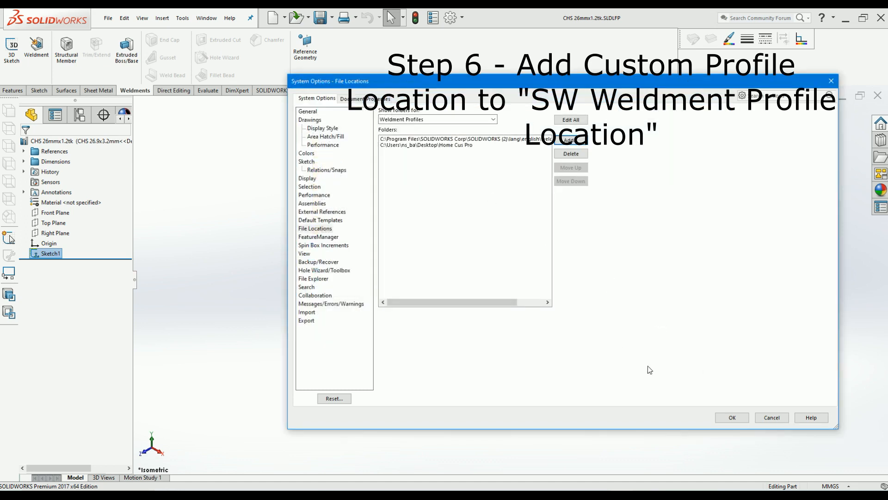
click(735, 422)
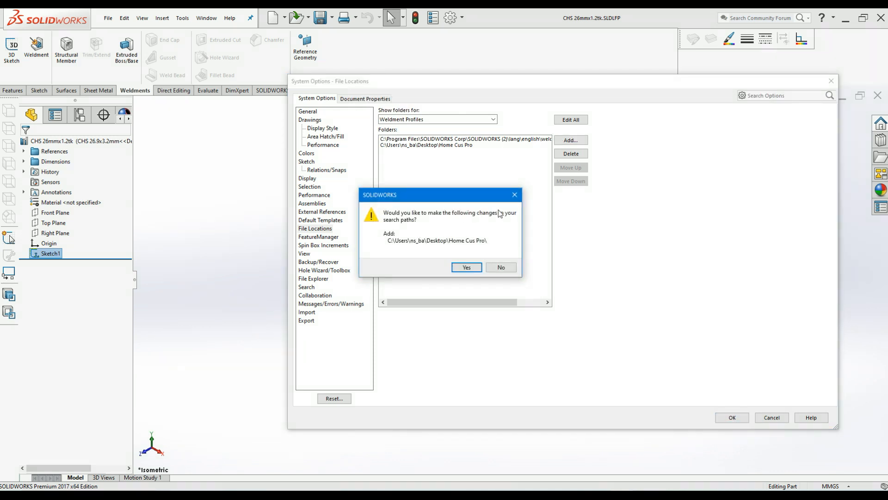
click(465, 266)
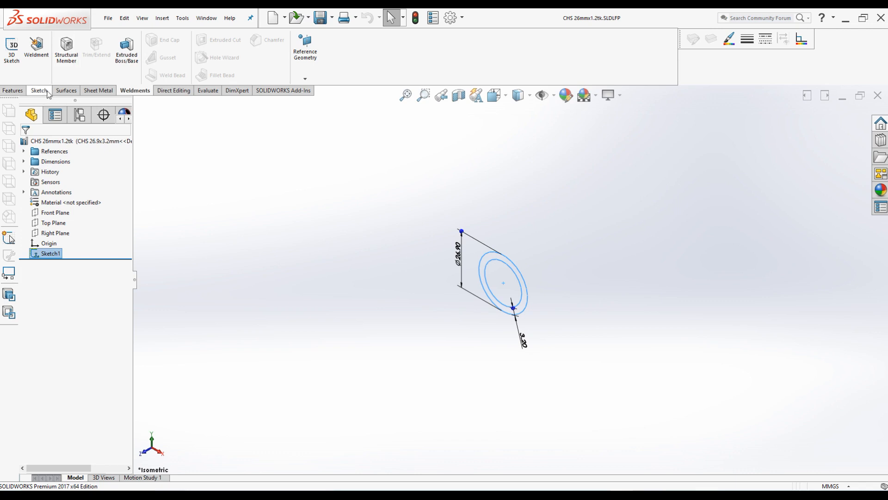
Step: Open the part "Cus Pro Ex" from the "Custom Profile wt Configurations" folder
click(300, 21)
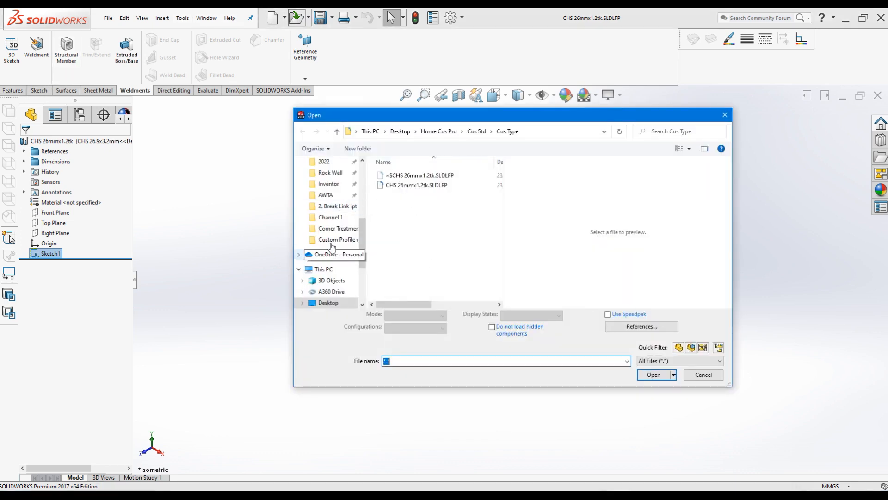
scroll(337, 250, up, 2)
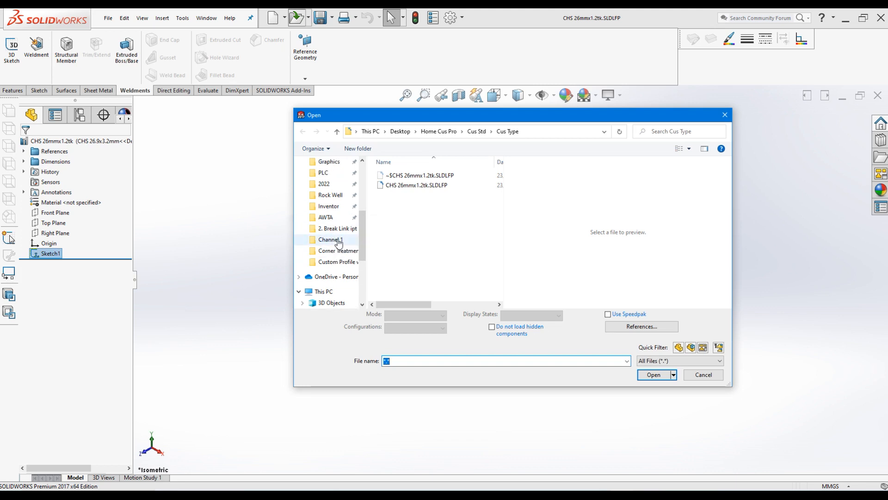
drag(369, 231, 391, 233)
click(356, 263)
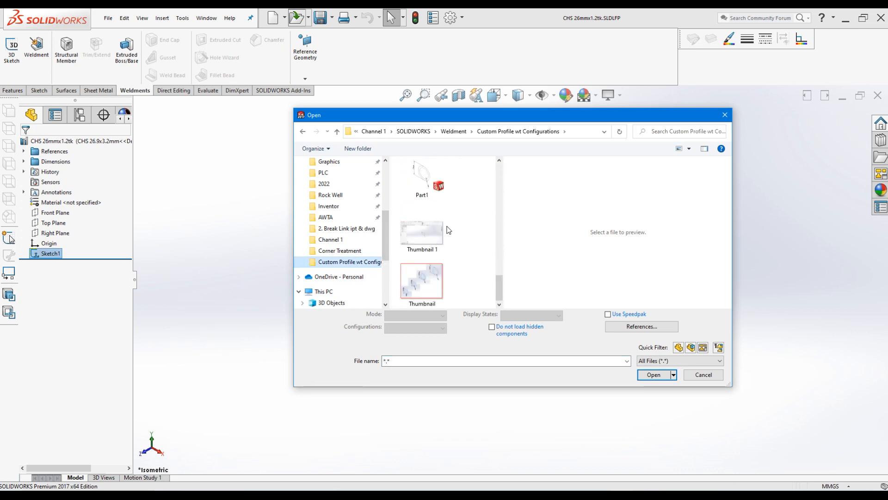
click(422, 217)
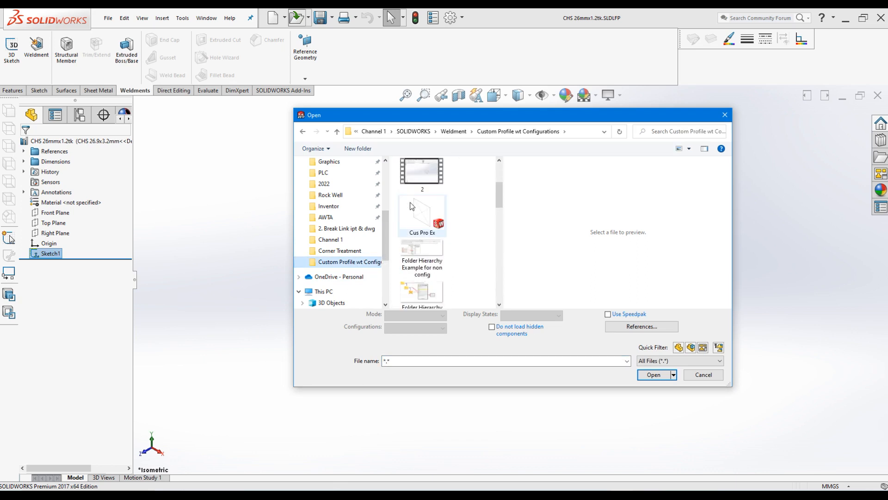
click(649, 370)
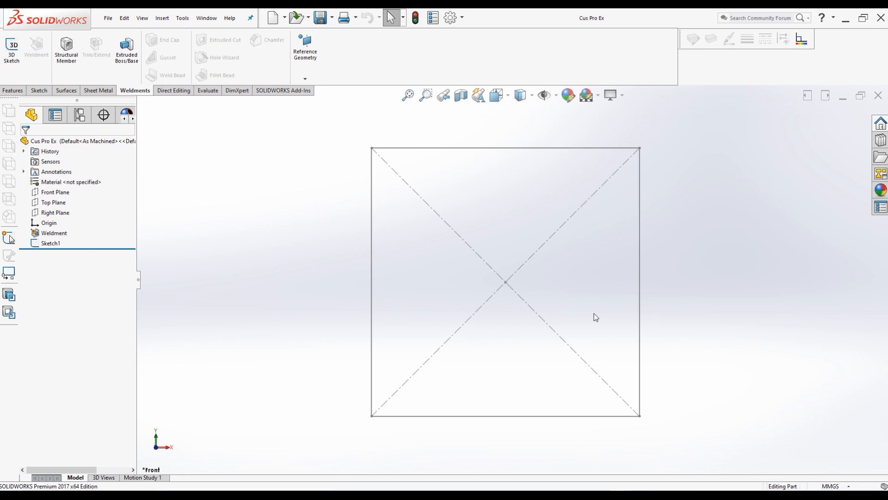
Step: Start a structural member with standard Cus Std, type CHS - Configured and size CHS 21.3x2.3mm
click(71, 53)
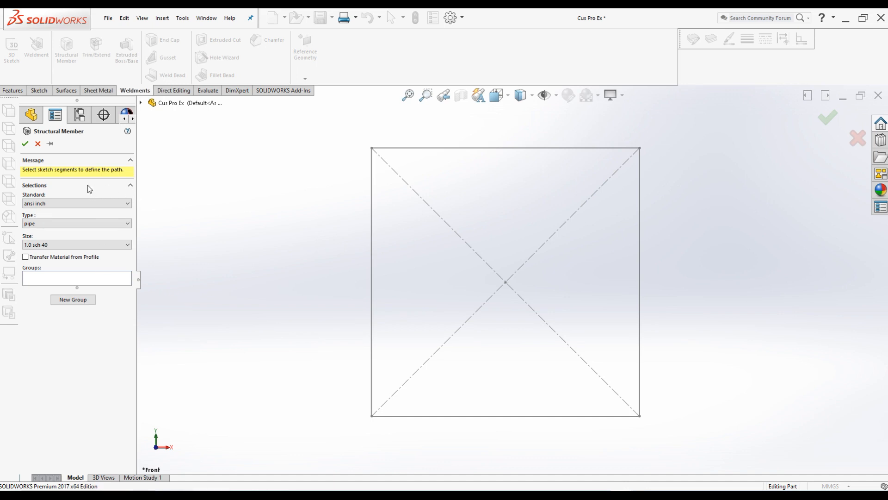
click(73, 206)
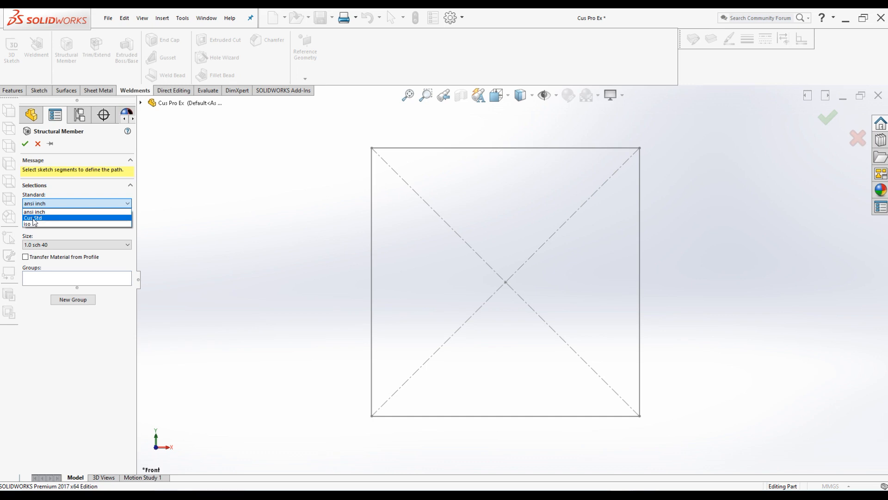
click(34, 218)
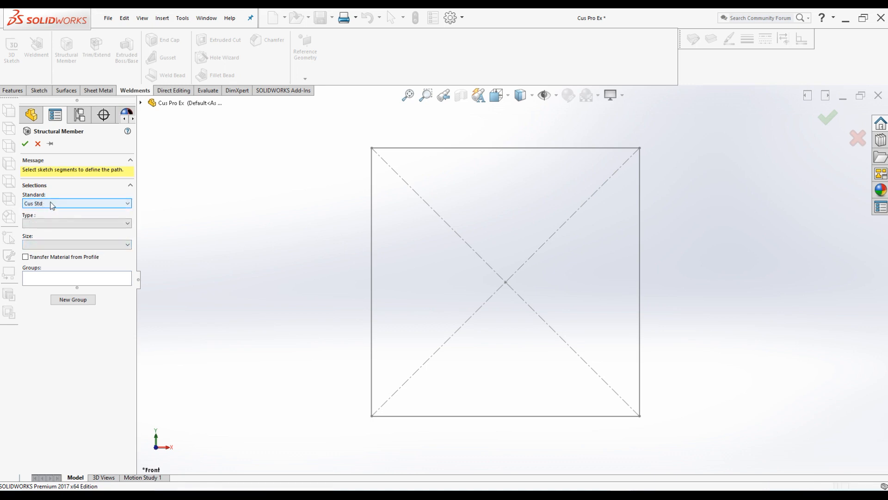
click(65, 225)
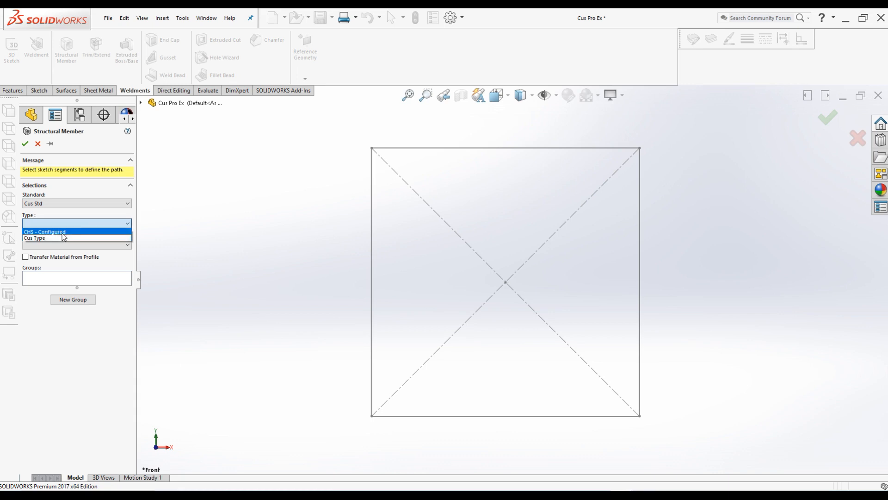
click(37, 232)
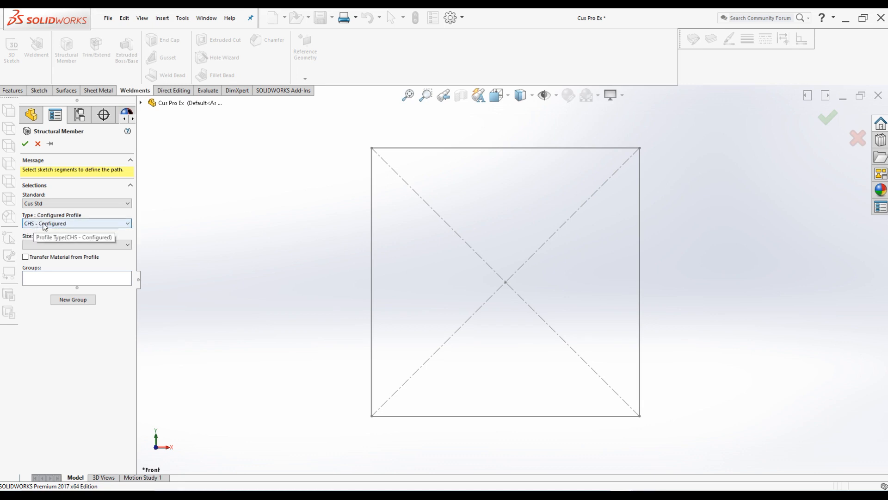
click(55, 245)
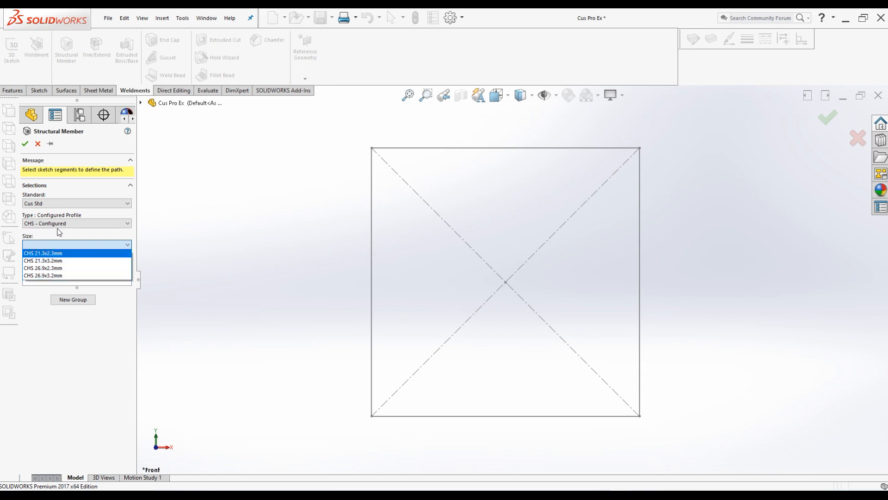
click(46, 253)
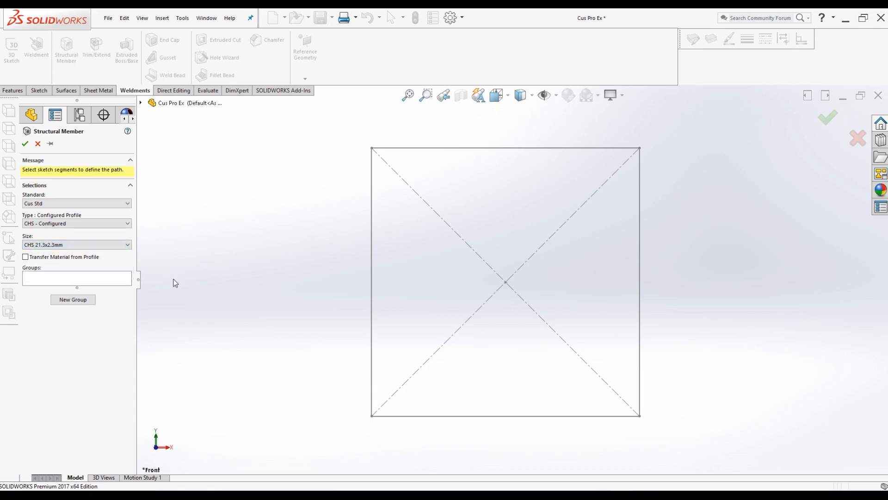
Step: Create the structural member along the left vertical line of the square sketch
click(374, 211)
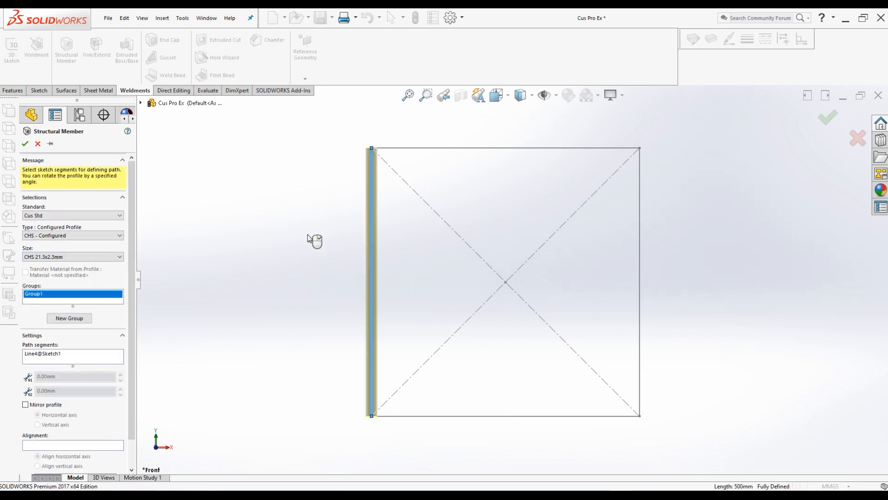
scroll(374, 155, down, 1)
scroll(375, 156, up, 2)
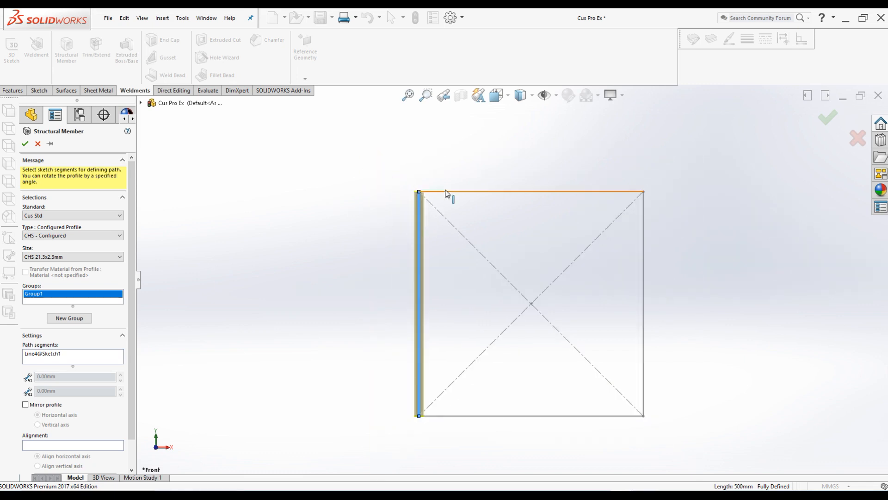
scroll(416, 214, down, 2)
scroll(415, 213, down, 1)
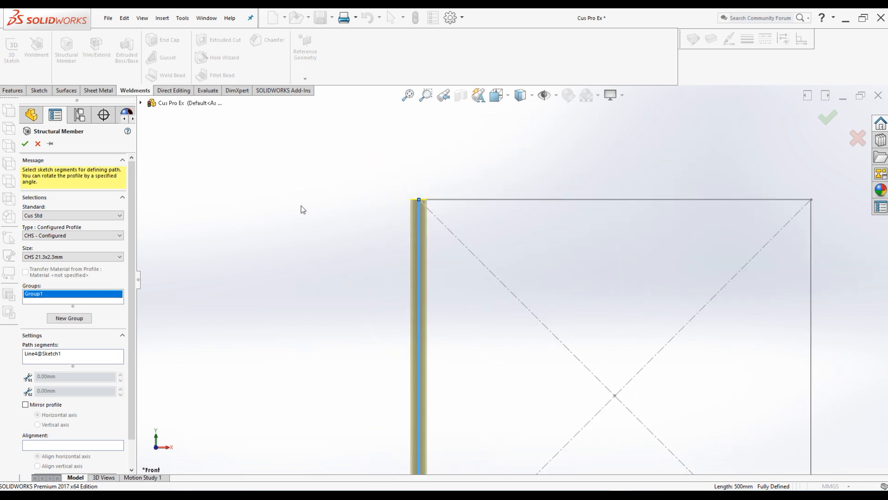
click(25, 143)
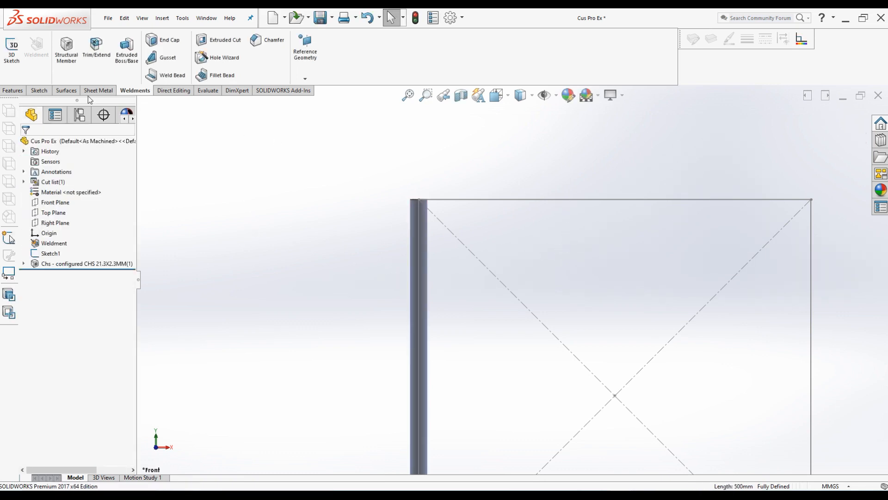
Step: Create a CHS 26.9x3.2mm structural member along the top line of the square sketch
click(66, 50)
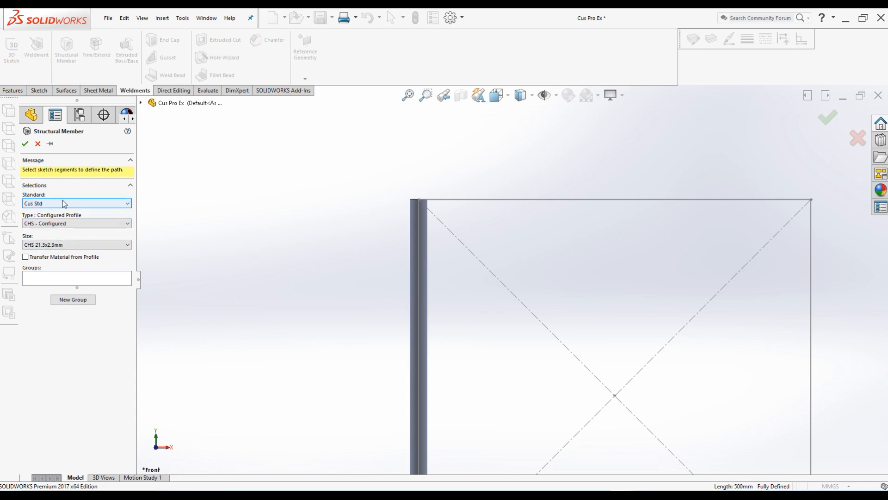
click(54, 245)
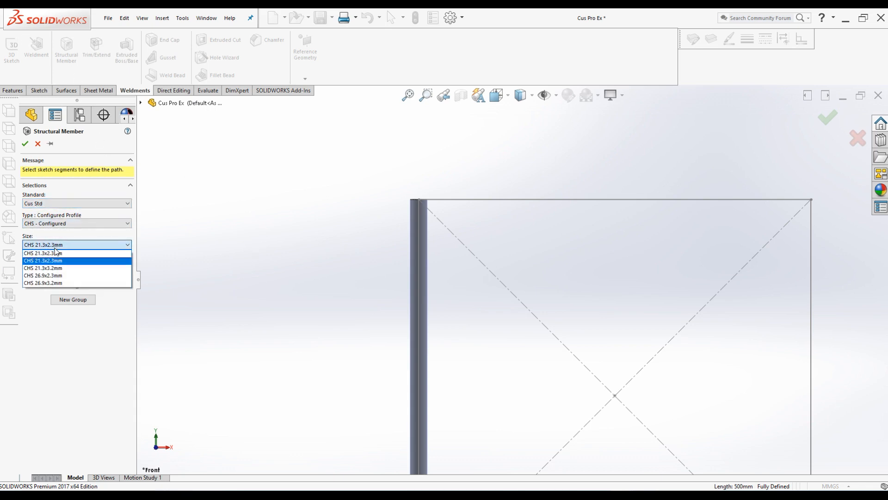
click(46, 283)
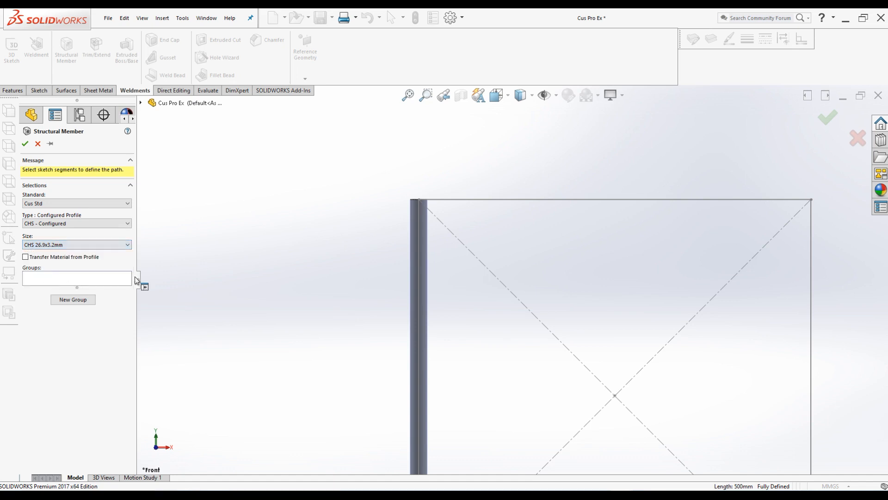
click(512, 201)
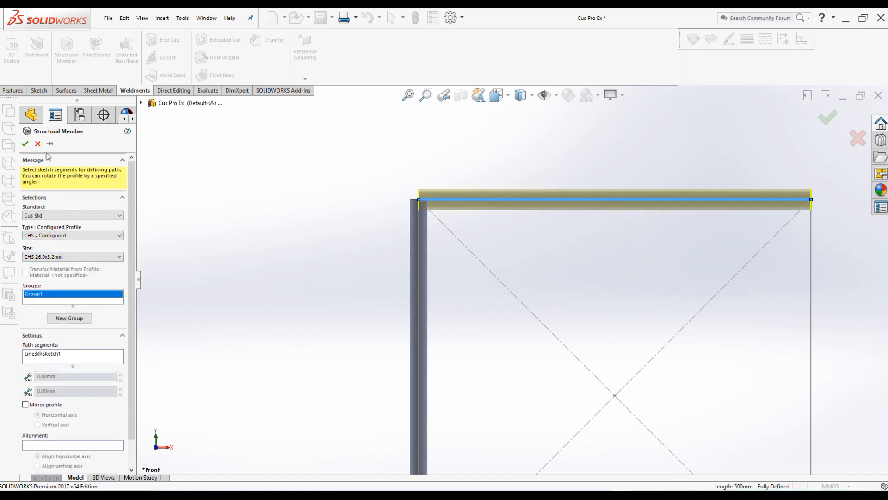
click(25, 143)
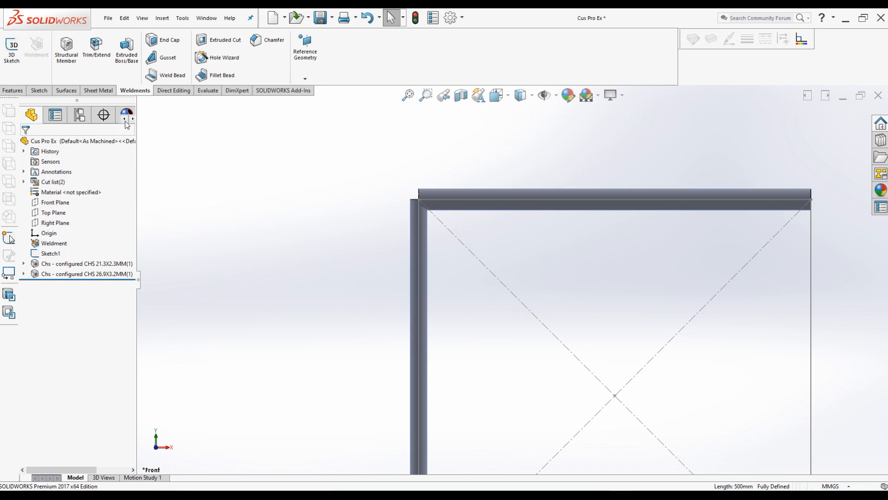
Step: Start a structural member with standard Cus Std, type Cus Type and size CHS 26mmx1.2tk
click(73, 57)
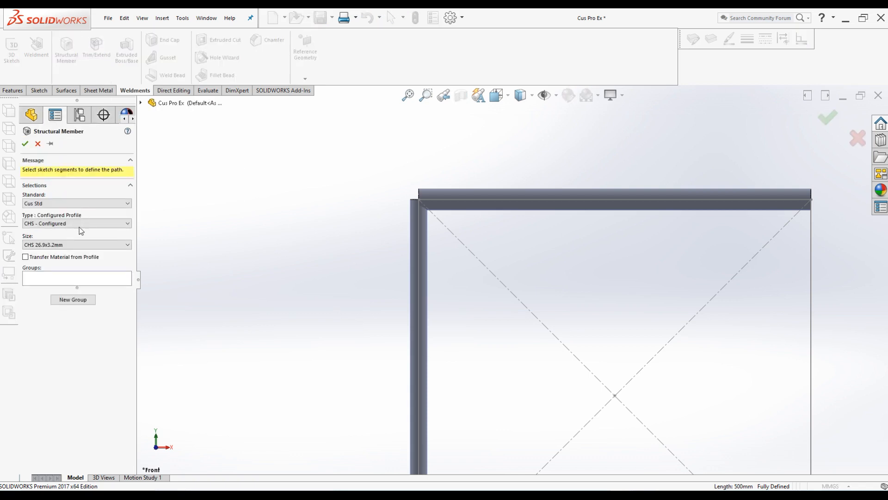
click(50, 203)
click(44, 224)
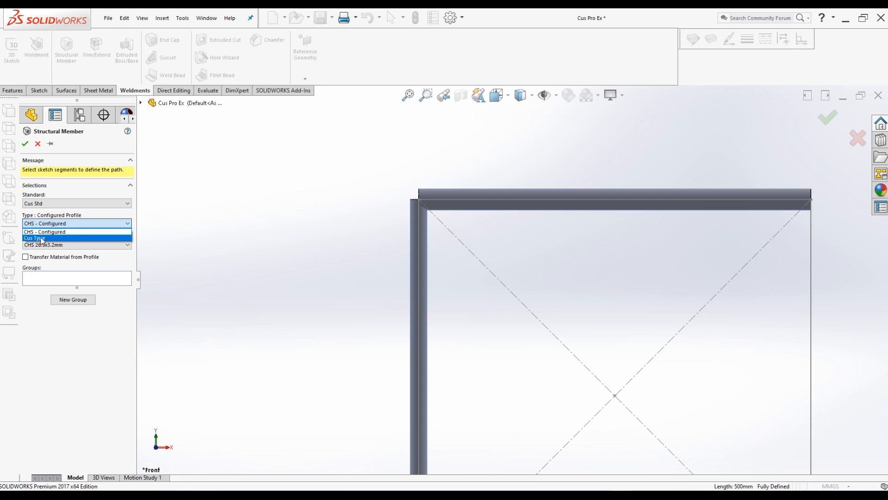
click(41, 238)
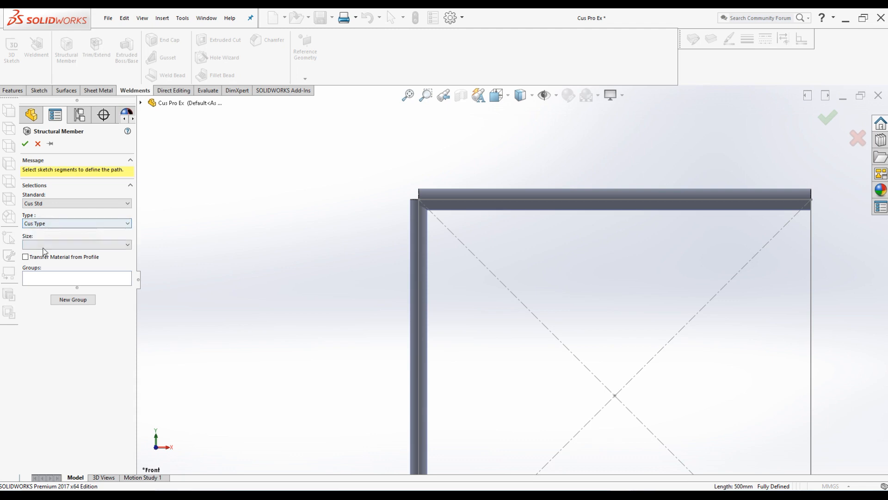
click(47, 245)
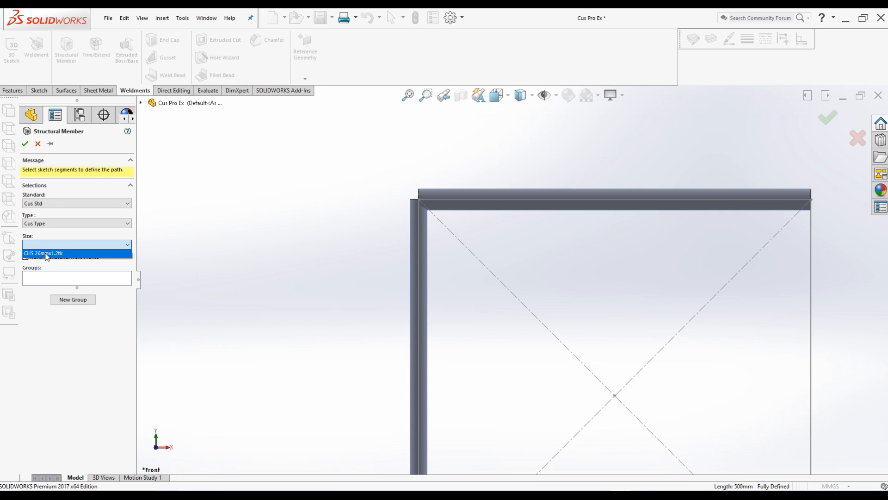
click(46, 253)
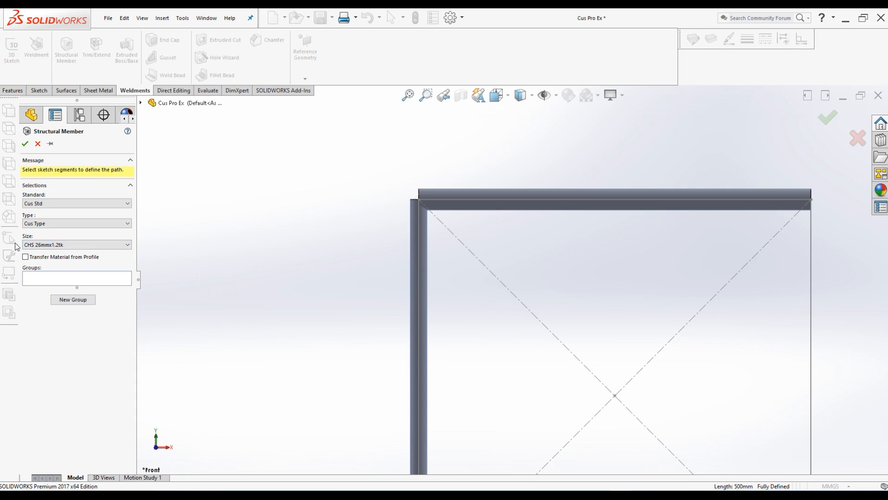
Step: Create the structural member along the right vertical line of the square sketch
click(810, 263)
scroll(704, 244, up, 2)
scroll(704, 244, up, 1)
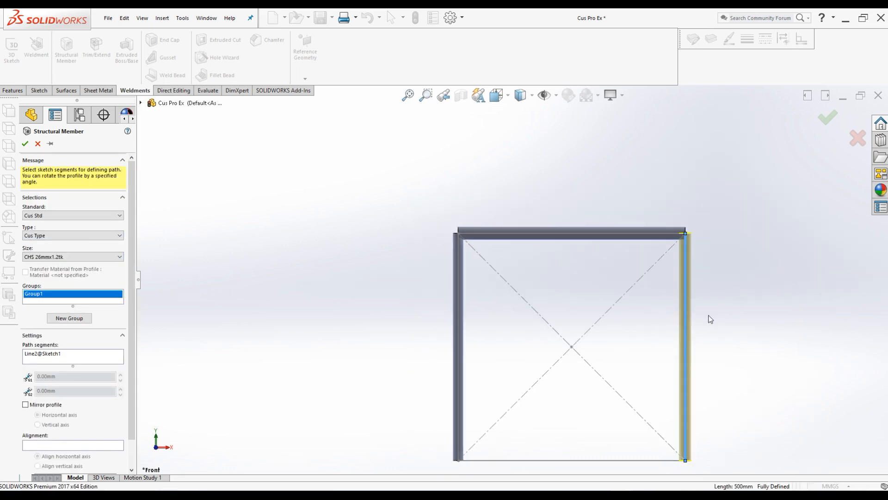
scroll(693, 298, down, 2)
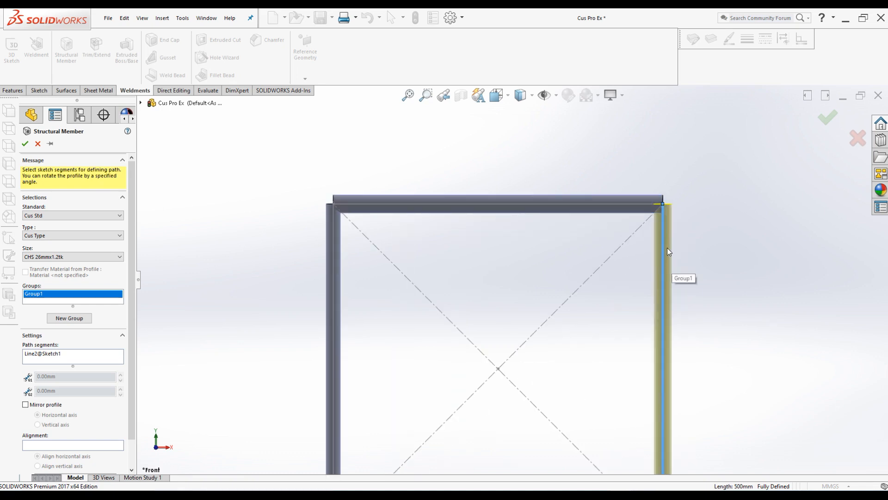
click(26, 144)
scroll(612, 216, up, 1)
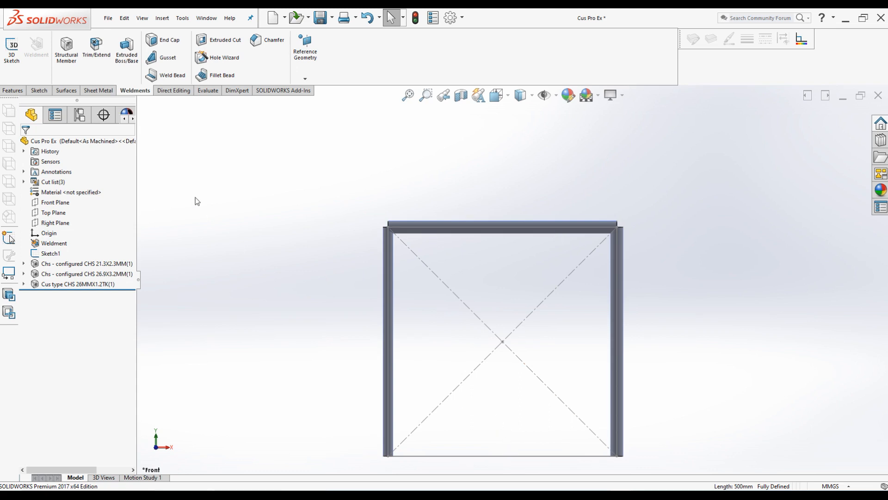
Step: Start another structural member with standard ansi inch, type rectangular tube and size 4 x 2 x 0.25
click(66, 50)
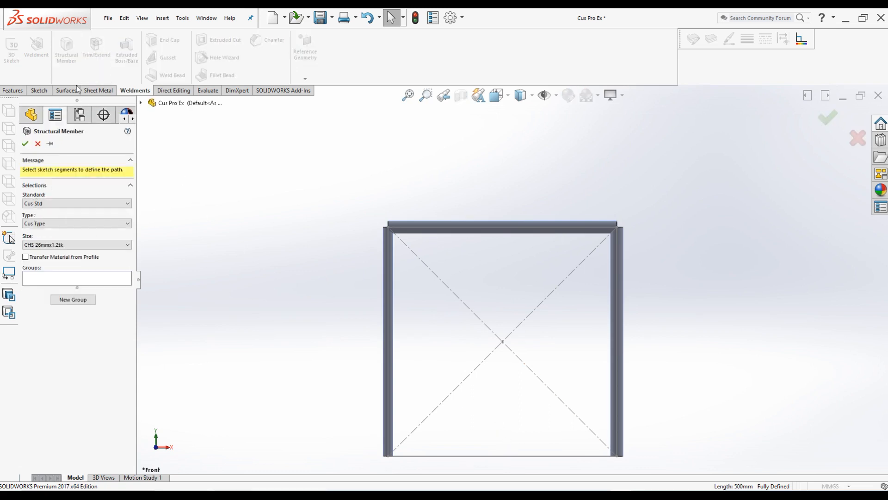
click(53, 205)
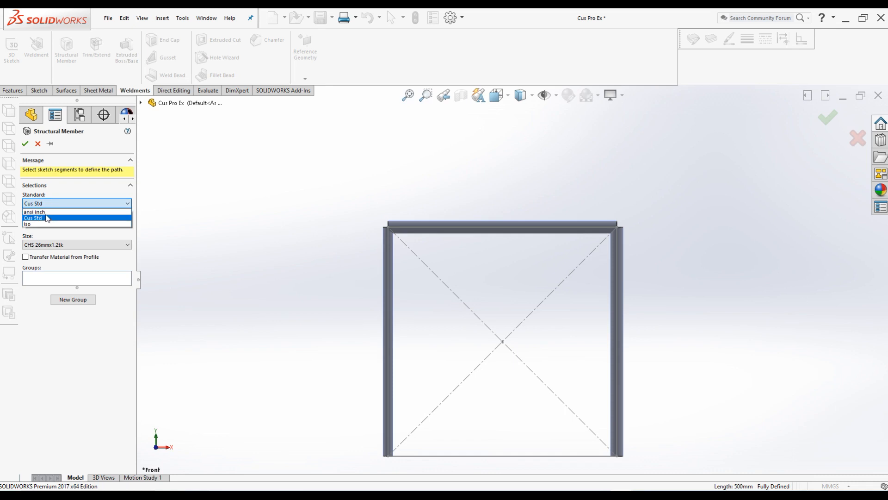
click(35, 212)
click(52, 226)
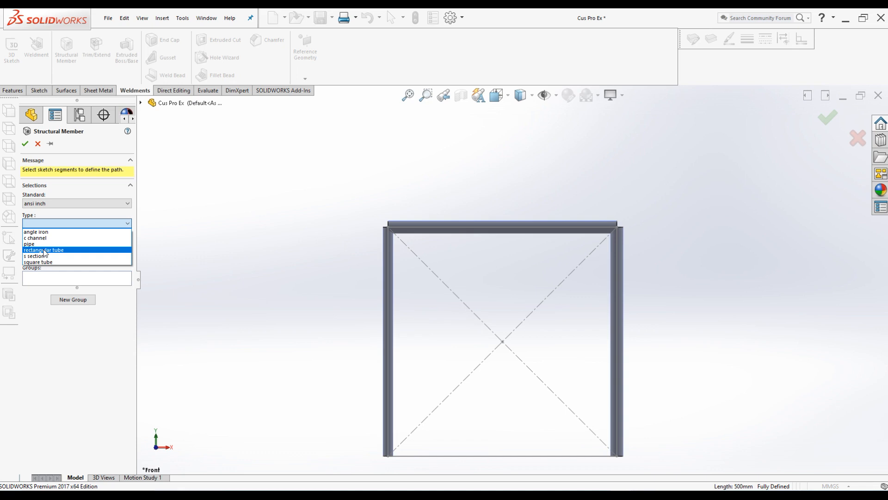
click(44, 250)
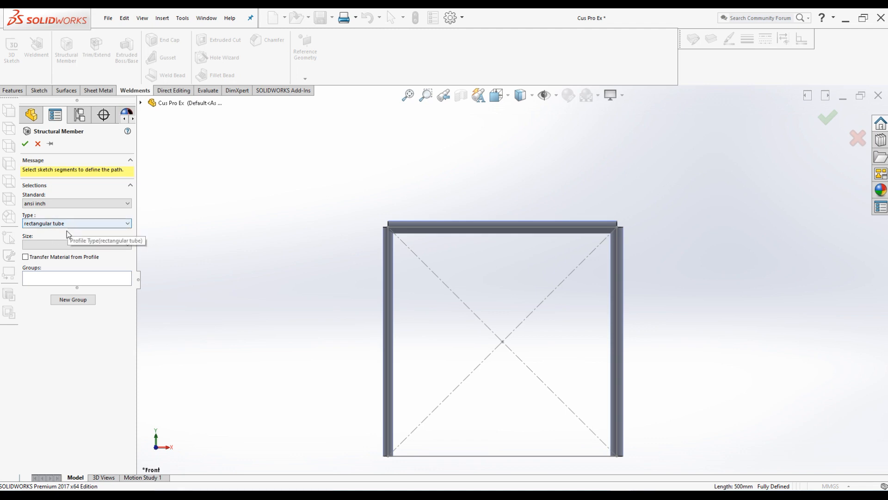
click(62, 246)
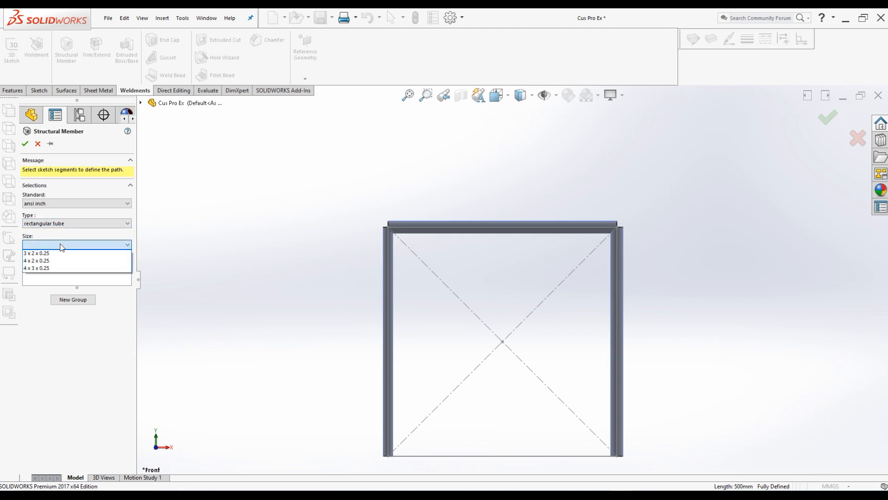
click(43, 261)
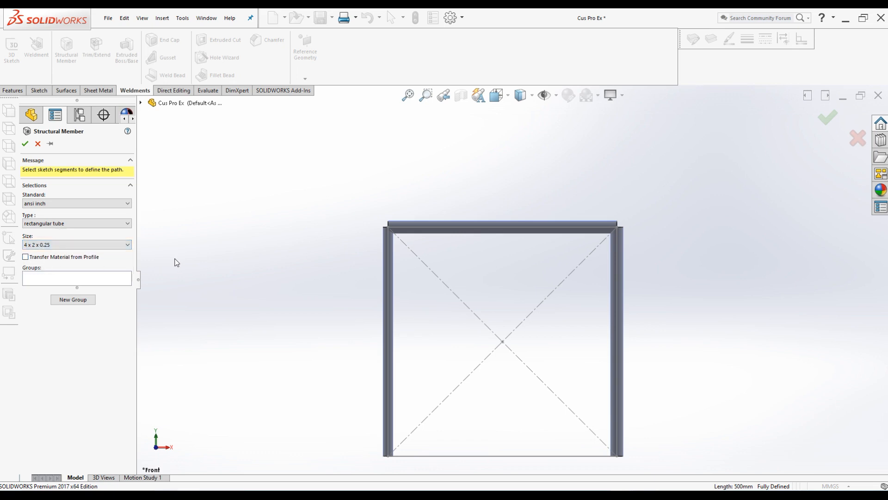
Step: Create the rectangular tube member along the bottom line of the square sketch and inspect the finished frame in 3D
key(z)
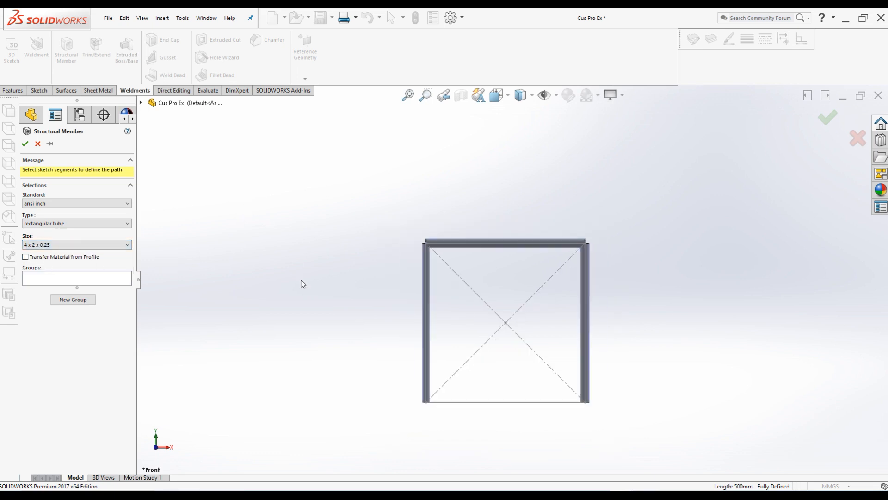
click(509, 402)
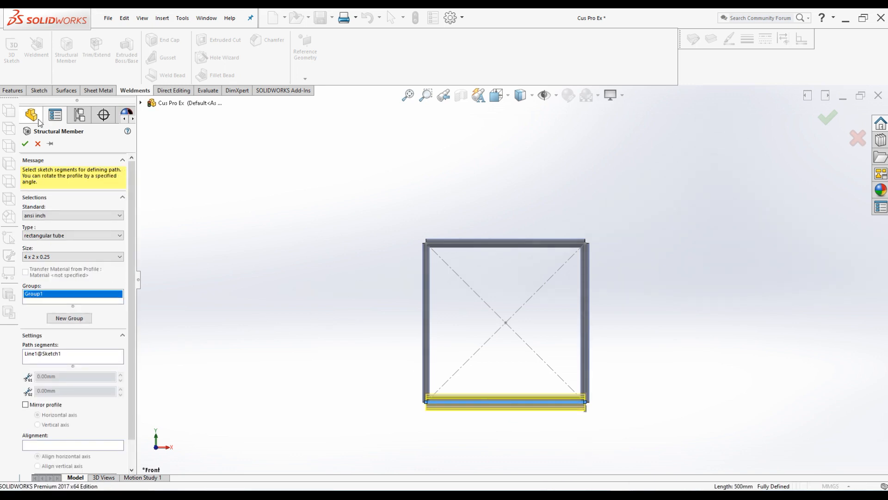
click(25, 143)
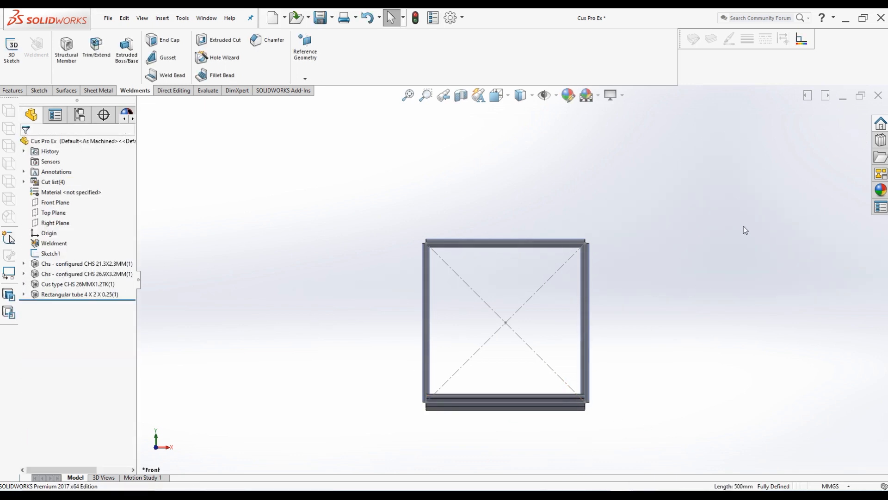
key(z)
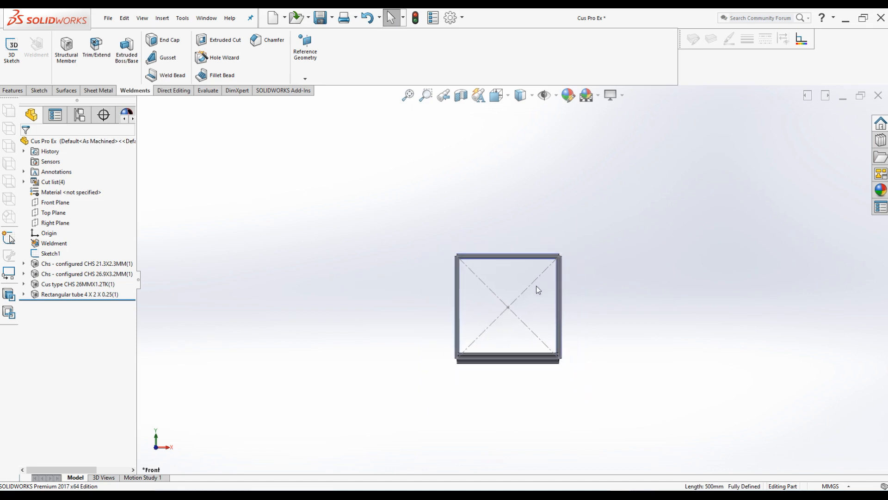
middle_drag(510, 286, 510, 396)
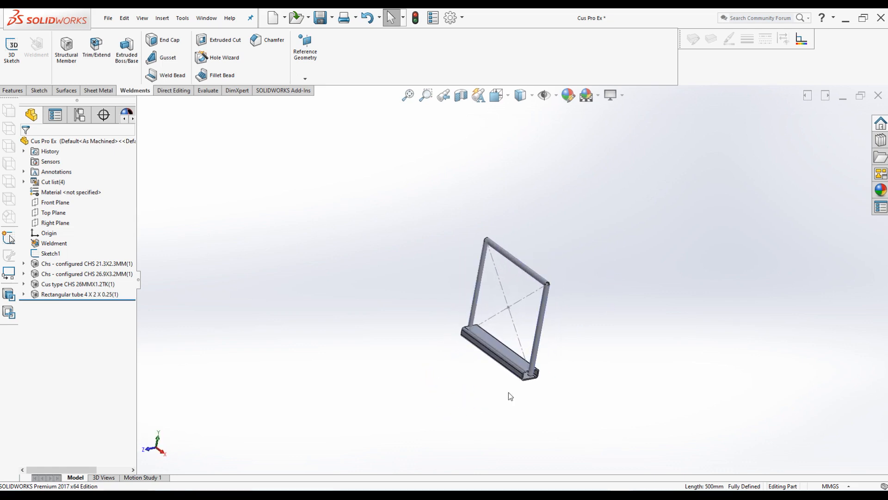
scroll(510, 397, down, 2)
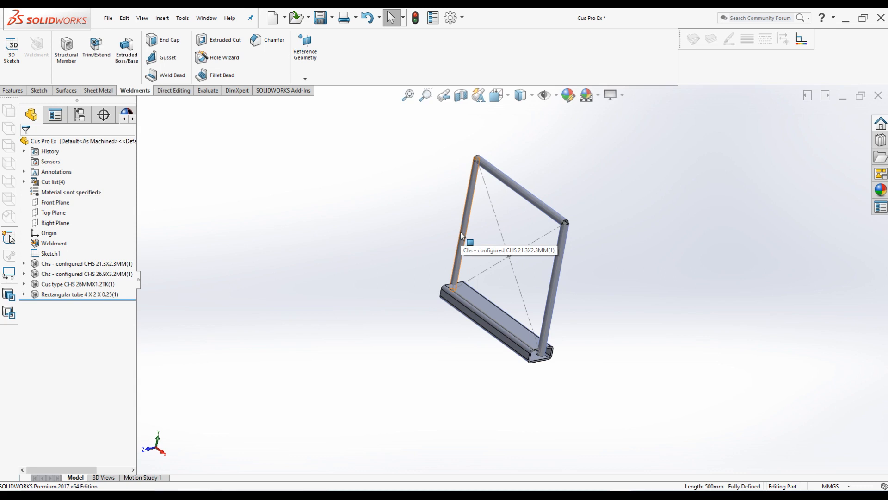